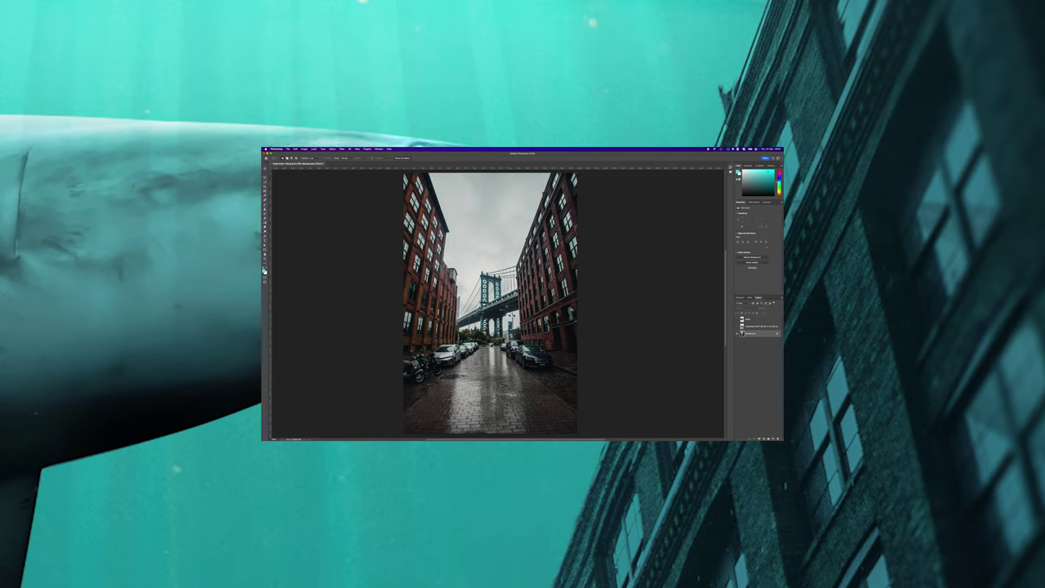
{"action": "left_click", "coordinate": [751, 334]}
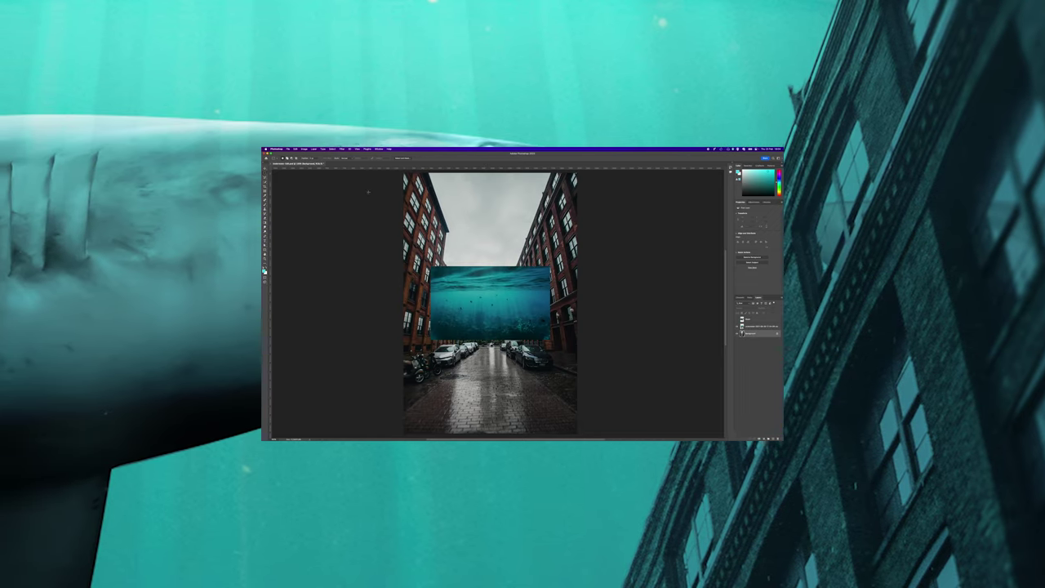
{"action": "left_click", "coordinate": [303, 149]}
{"action": "mouse_move", "coordinate": [314, 160]}
{"action": "left_click", "coordinate": [358, 222]}
{"action": "left_click", "coordinate": [585, 292]}
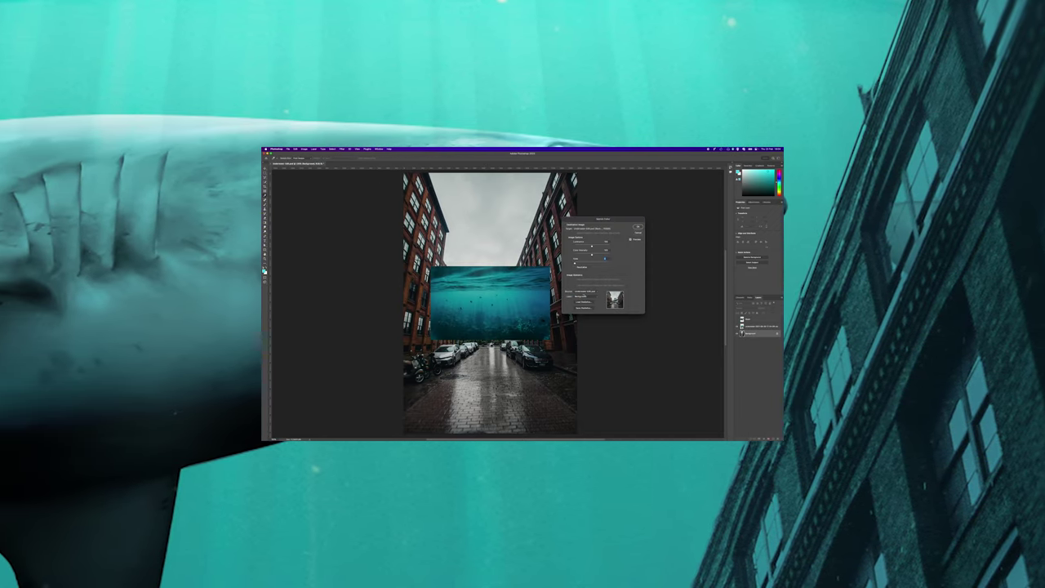
{"action": "left_click", "coordinate": [586, 294]}
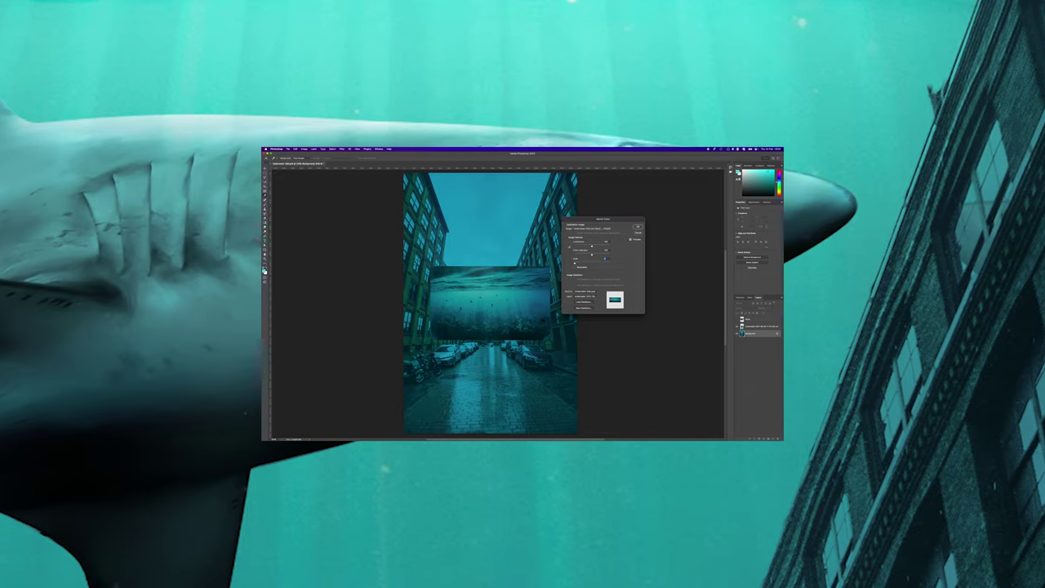
{"action": "left_click_drag", "start_coordinate": [592, 246], "coordinate": [579, 263]}
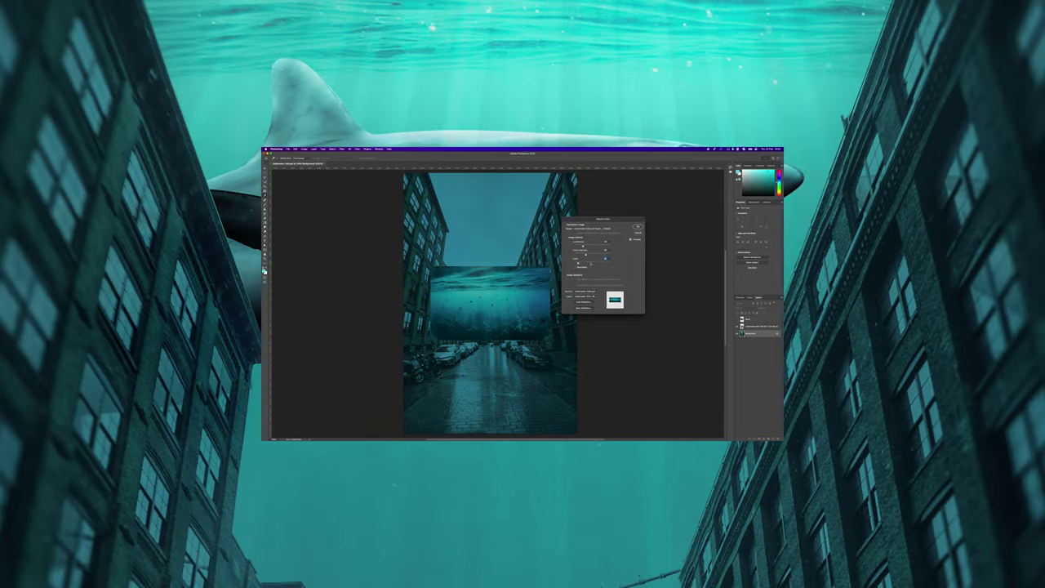
{"action": "left_click", "coordinate": [637, 226]}
{"action": "left_click", "coordinate": [737, 326]}
{"action": "left_click", "coordinate": [737, 325]}
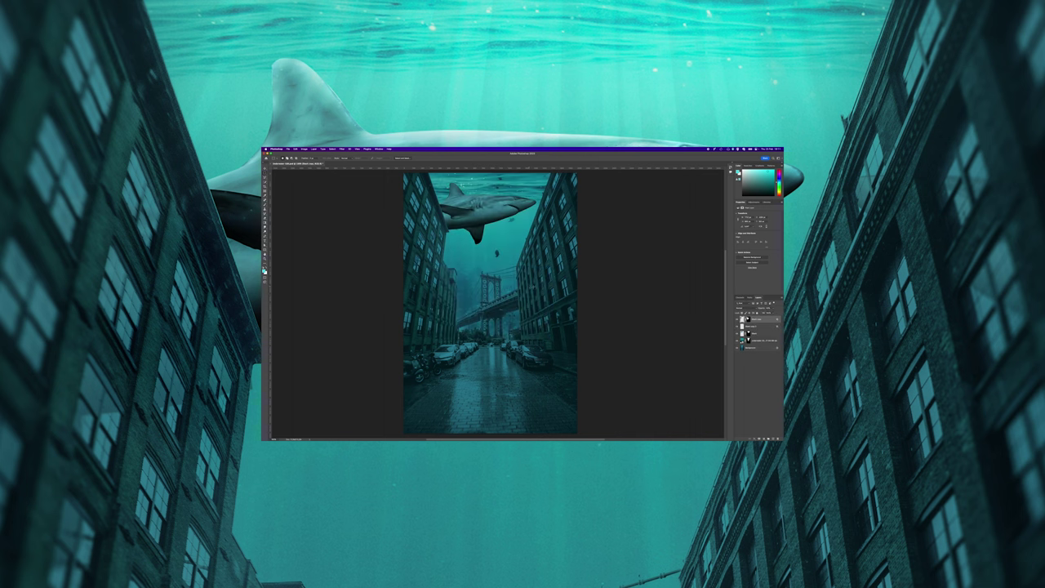
{"action": "left_click", "coordinate": [763, 333]}
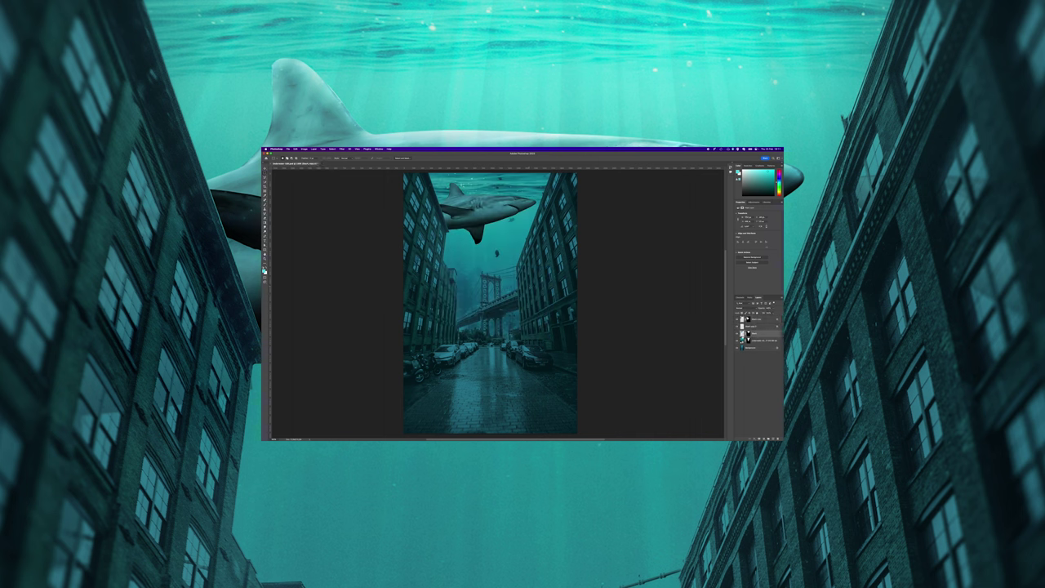
{"action": "left_click", "coordinate": [763, 438]}
{"action": "left_click", "coordinate": [767, 377]}
{"action": "left_click", "coordinate": [758, 292]}
{"action": "left_click_drag", "start_coordinate": [778, 240], "coordinate": [752, 240]}
{"action": "left_click", "coordinate": [753, 333]}
{"action": "key", "text": "super+i"}
{"action": "key", "text": "b"}
{"action": "left_click_drag", "start_coordinate": [517, 192], "coordinate": [485, 196]}
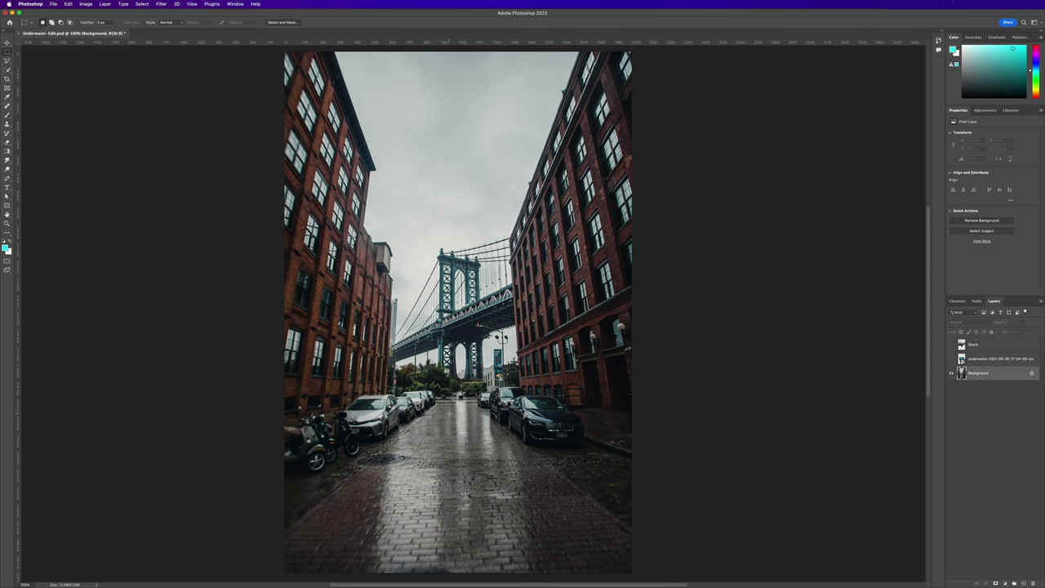
Show the underwater image layer and apply Match Color to the Background layer, with source Underwater-Edit.psd and the underwater layer as reference.
{"action": "left_click", "coordinate": [951, 359]}
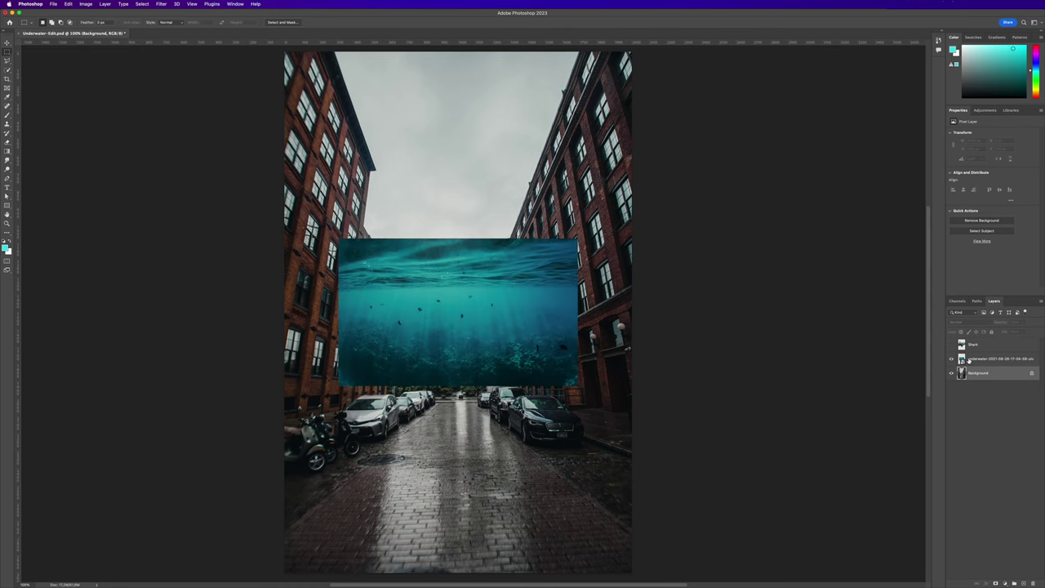
{"action": "left_click", "coordinate": [976, 359]}
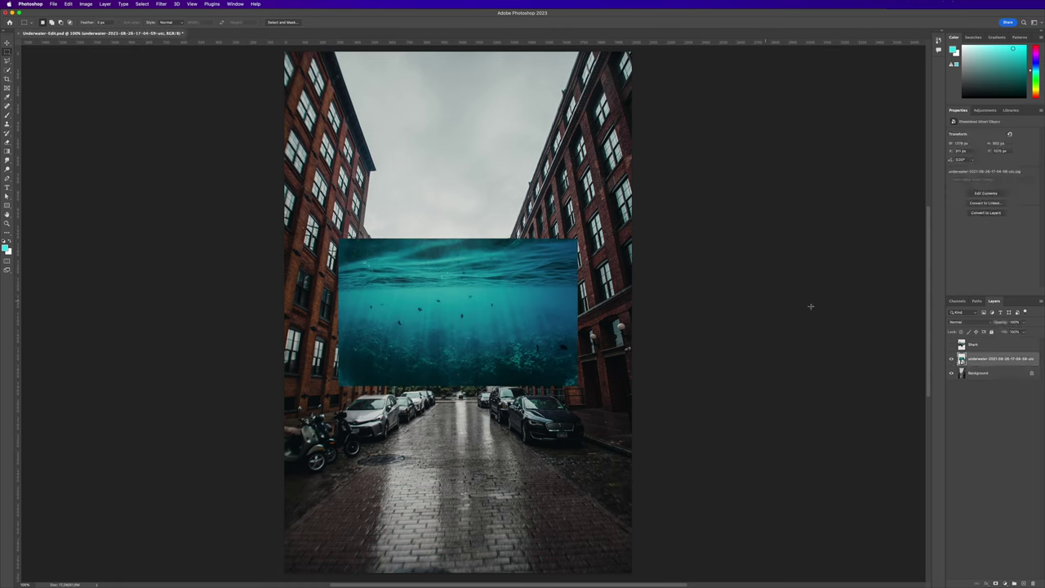
{"action": "left_click", "coordinate": [977, 373]}
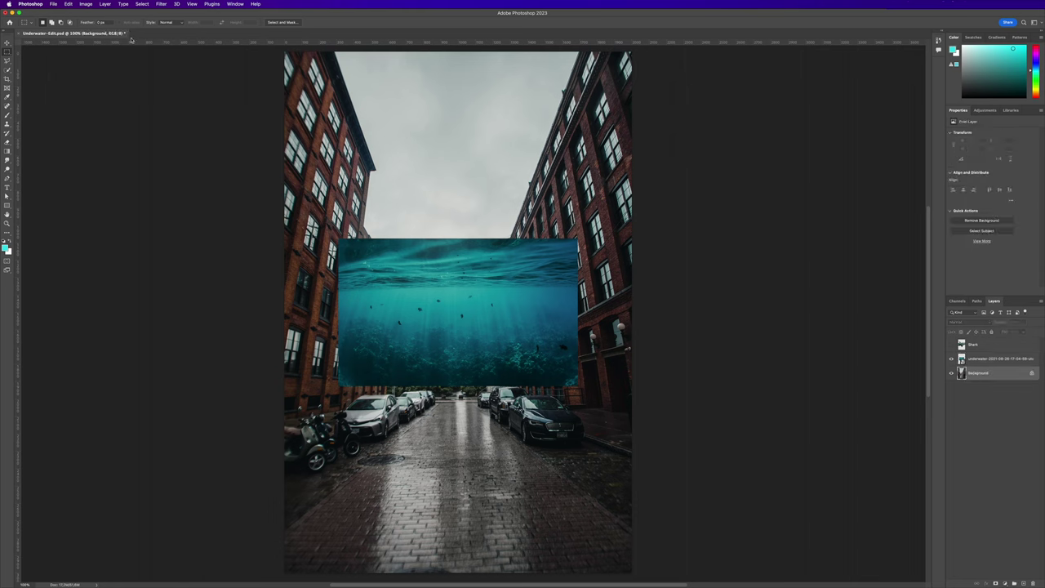
{"action": "left_click", "coordinate": [86, 5]}
{"action": "mouse_move", "coordinate": [95, 23]}
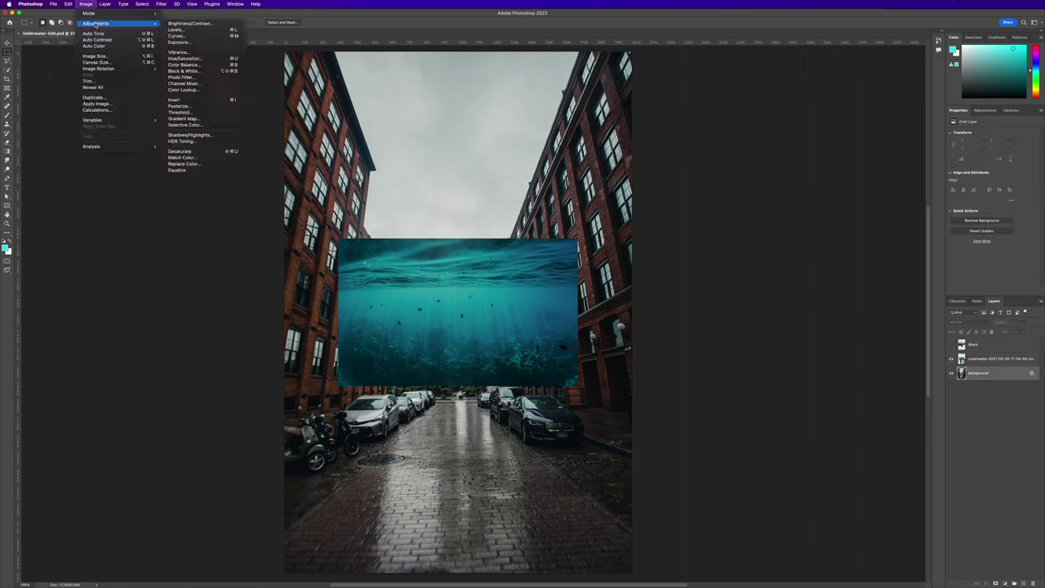
{"action": "left_click", "coordinate": [183, 157]}
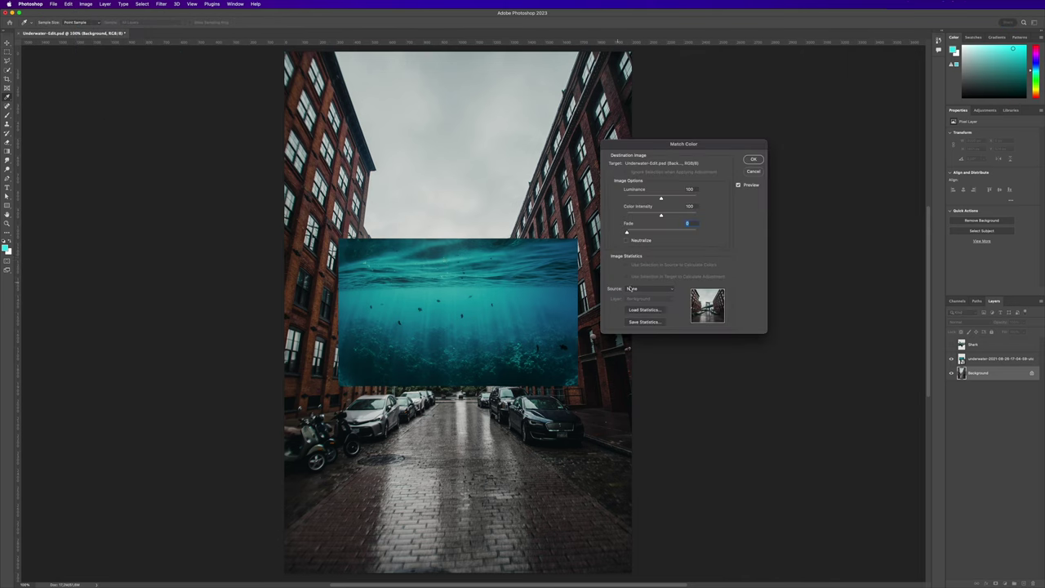
{"action": "left_click", "coordinate": [640, 291]}
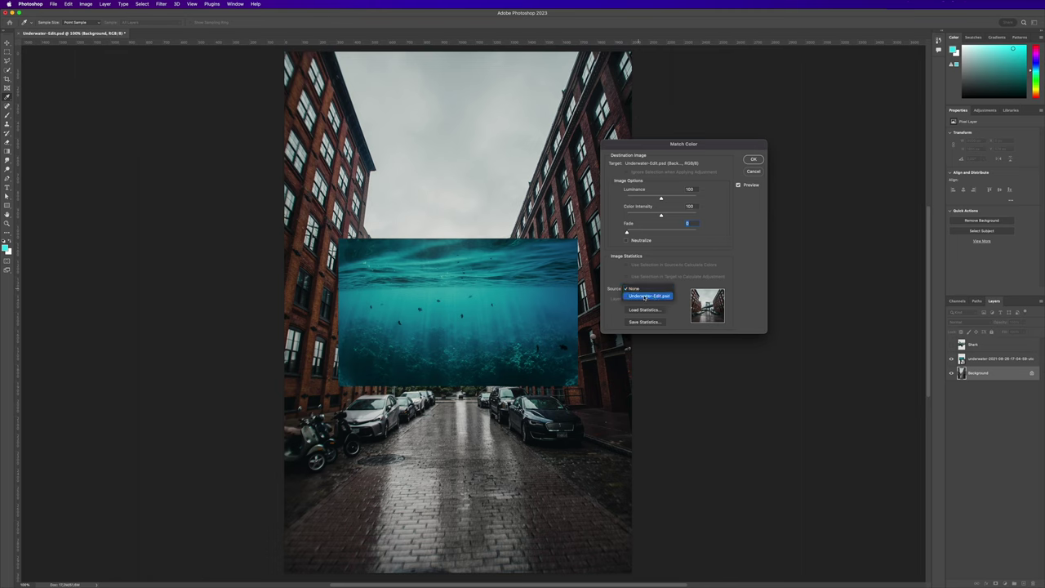
{"action": "left_click", "coordinate": [657, 297]}
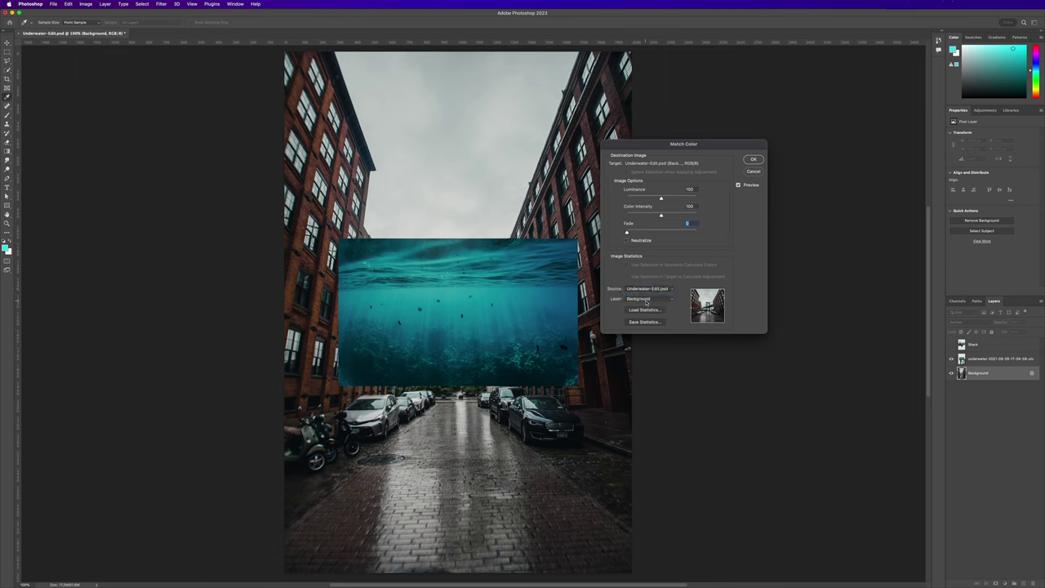
{"action": "left_click", "coordinate": [644, 301]}
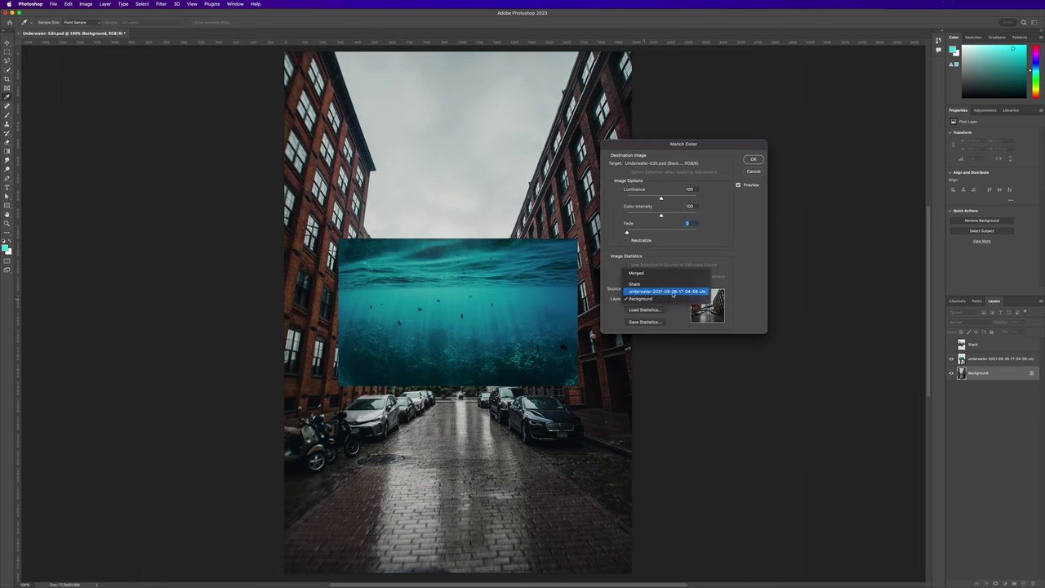
{"action": "left_click", "coordinate": [671, 292]}
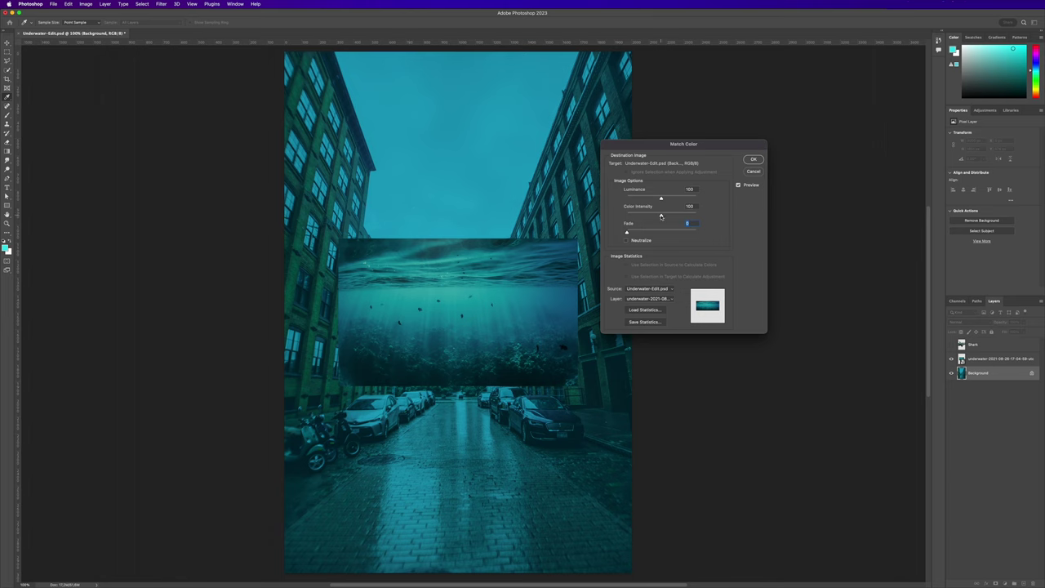
Apply the colour match with luminance about 48, colour intensity about 65 and fade about 10, and check the Background without the underwater layer.
{"action": "left_click_drag", "start_coordinate": [661, 217], "coordinate": [643, 199]}
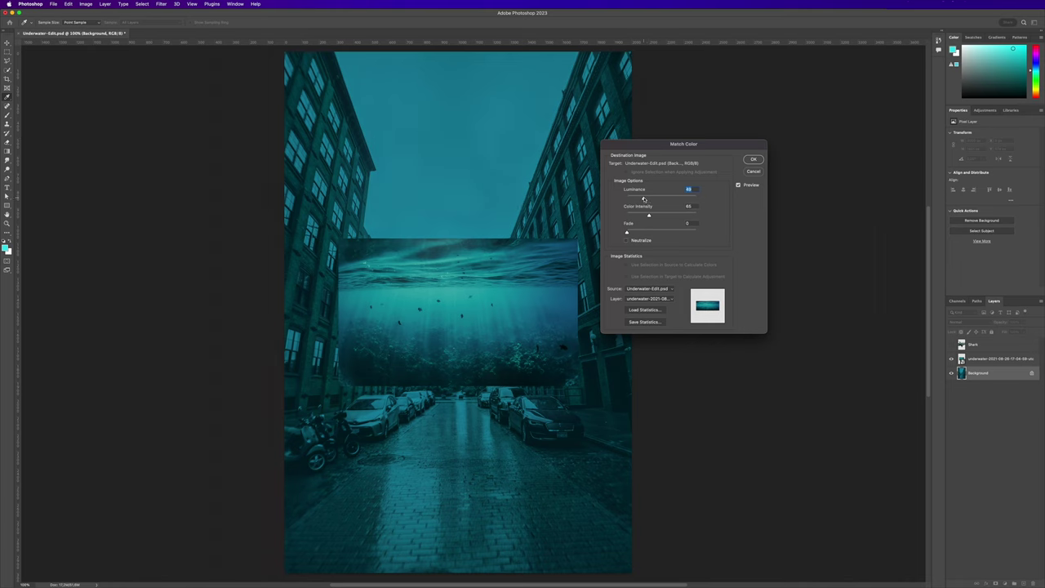
{"action": "mouse_move", "coordinate": [633, 234]}
{"action": "left_mouse_down"}
{"action": "mouse_move", "coordinate": [654, 233]}
{"action": "mouse_move", "coordinate": [635, 233]}
{"action": "left_mouse_up"}
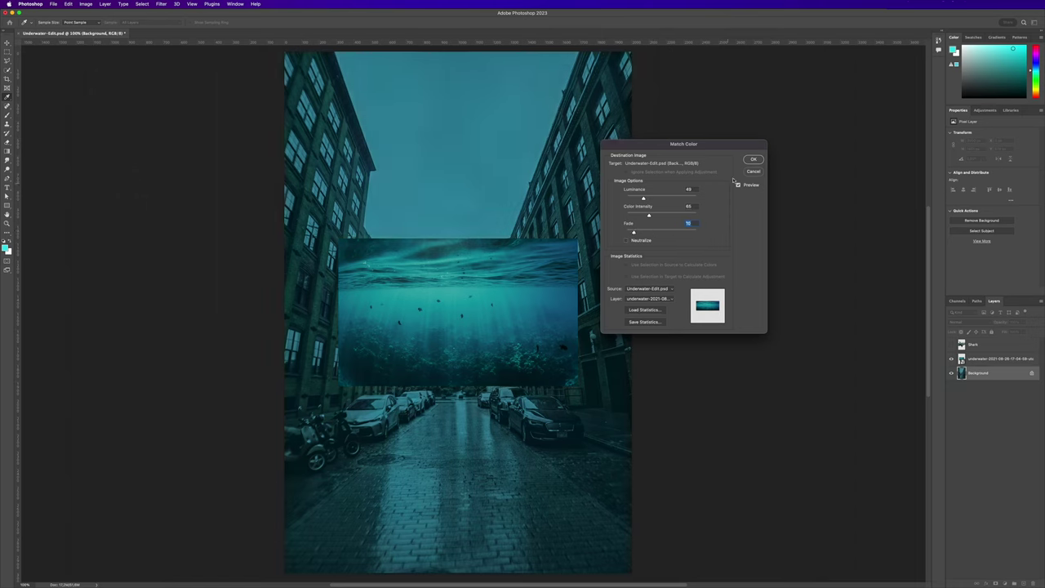
{"action": "left_click", "coordinate": [751, 160]}
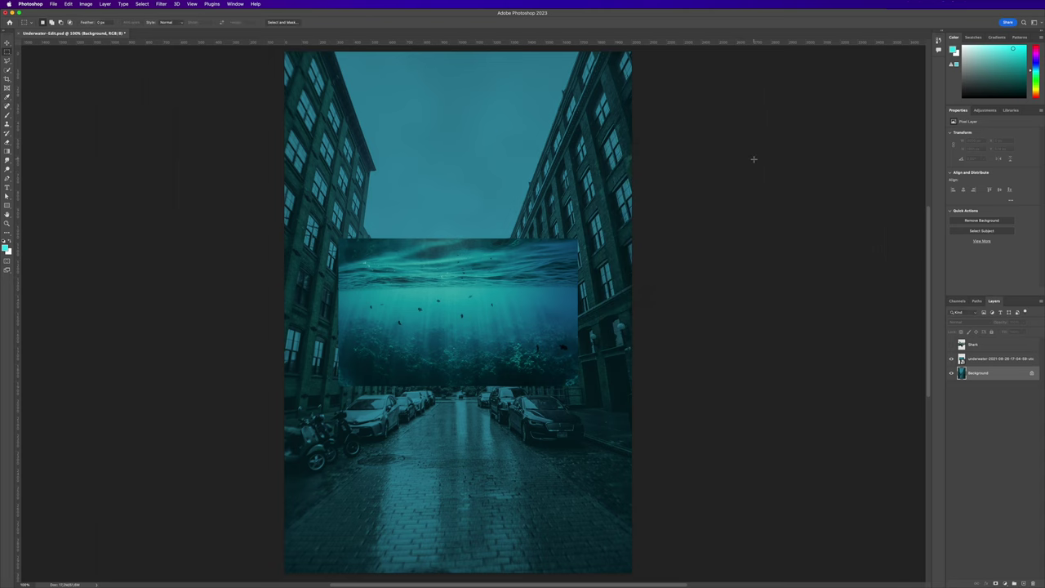
{"action": "left_click", "coordinate": [952, 359]}
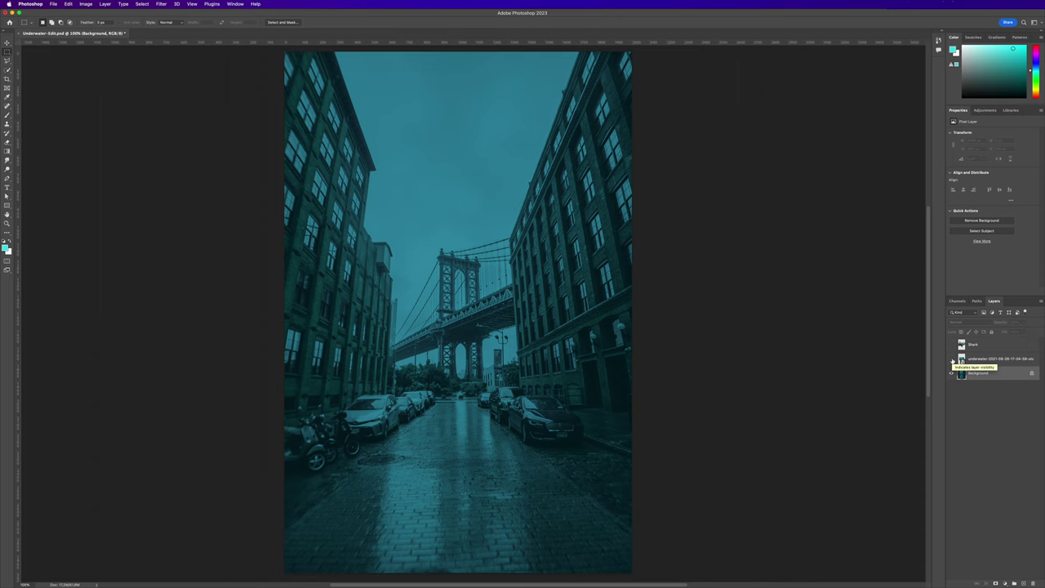
{"action": "left_click", "coordinate": [952, 360]}
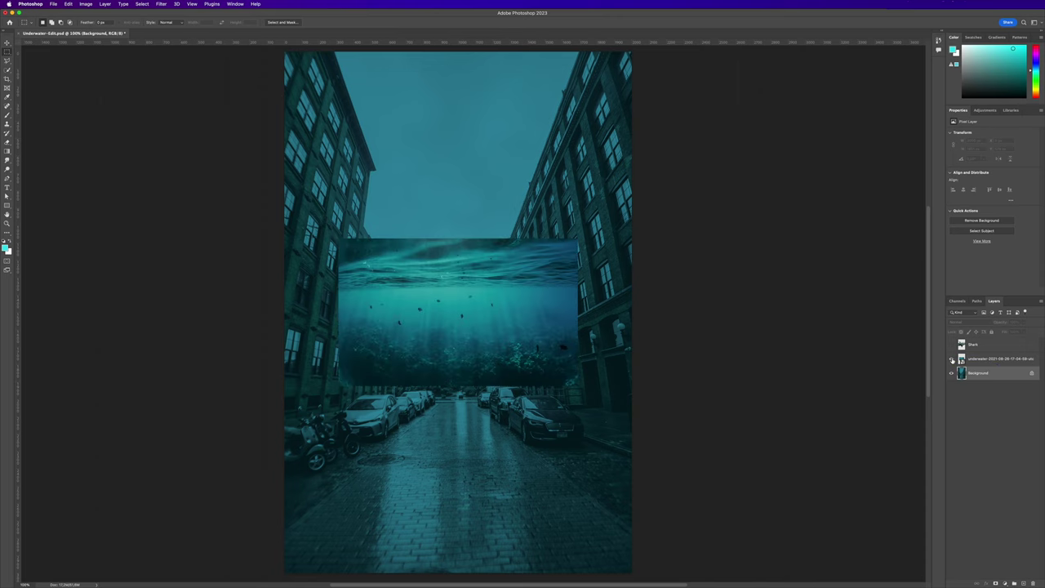
Enlarge and reposition the underwater image so it spans the canvas width, with the water surface along the canvas's upper edge.
{"action": "left_click", "coordinate": [980, 360]}
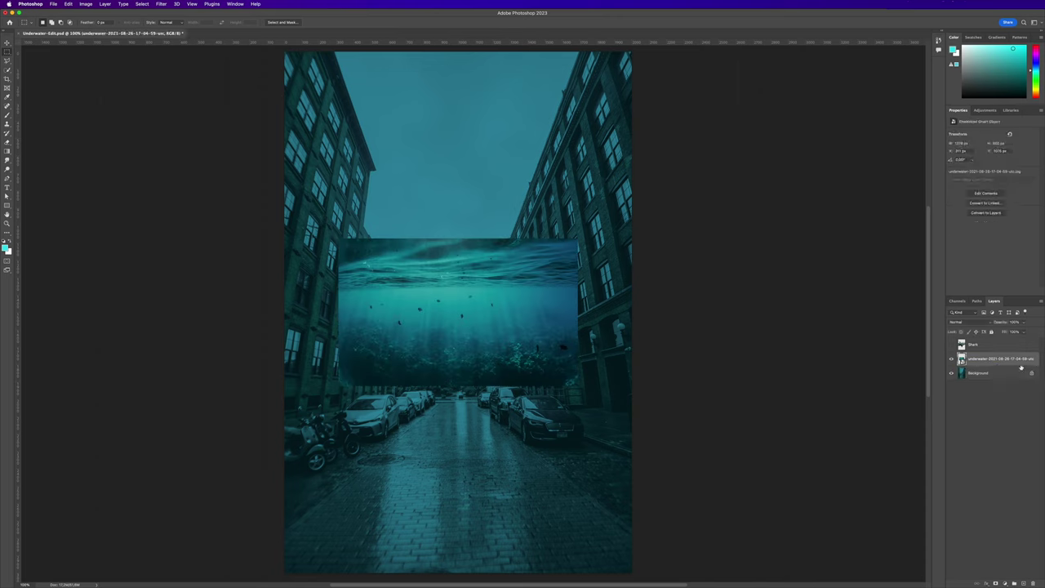
{"action": "left_click", "coordinate": [7, 41]}
{"action": "left_click_drag", "start_coordinate": [502, 292], "coordinate": [401, 105]}
{"action": "left_click_drag", "start_coordinate": [477, 198], "coordinate": [852, 454]}
{"action": "mouse_move", "coordinate": [523, 368]}
{"action": "left_mouse_down"}
{"action": "mouse_move", "coordinate": [527, 385]}
{"action": "mouse_move", "coordinate": [537, 368]}
{"action": "left_mouse_up"}
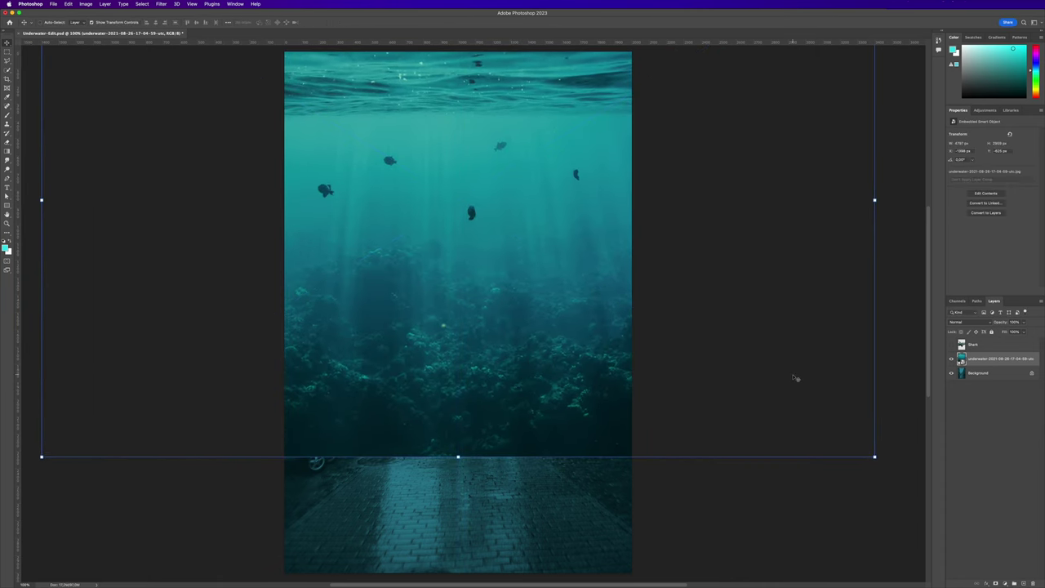
Hide the underwater layer and select the sky in the Background layer with automatic sky selection.
{"action": "left_click", "coordinate": [975, 372]}
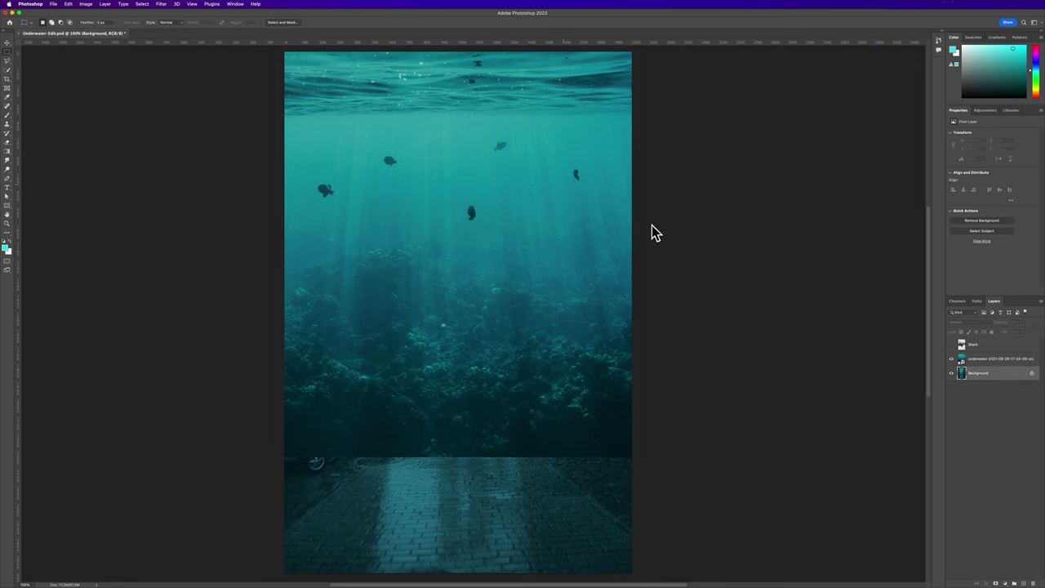
{"action": "left_click", "coordinate": [950, 359]}
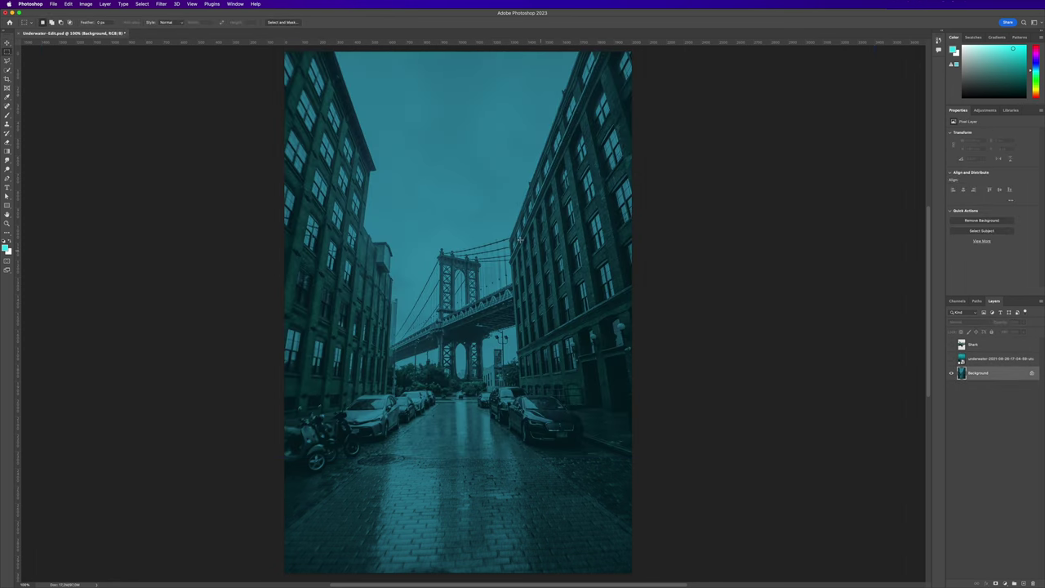
{"action": "left_click", "coordinate": [141, 5]}
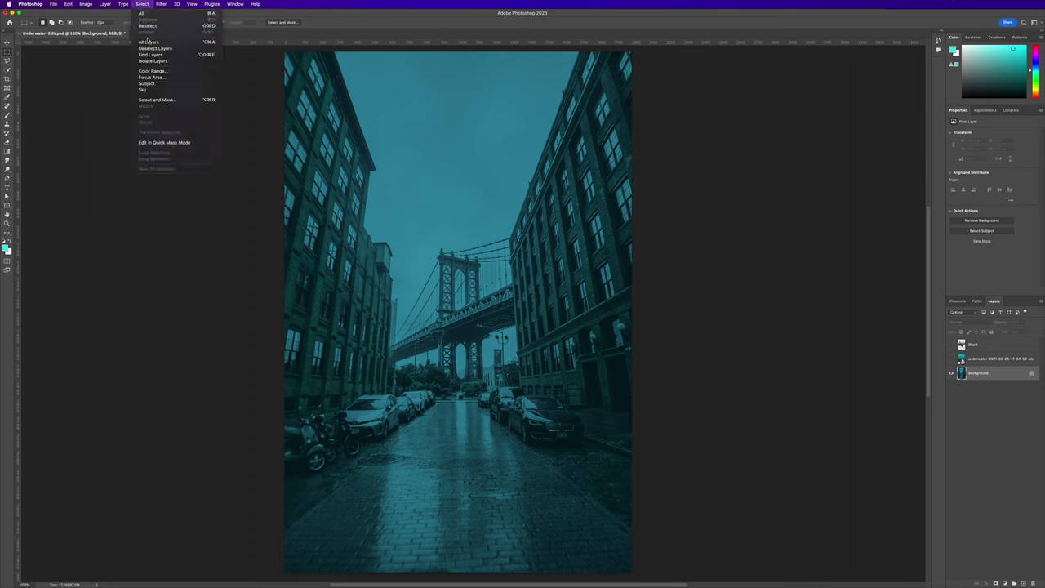
{"action": "left_click", "coordinate": [158, 91]}
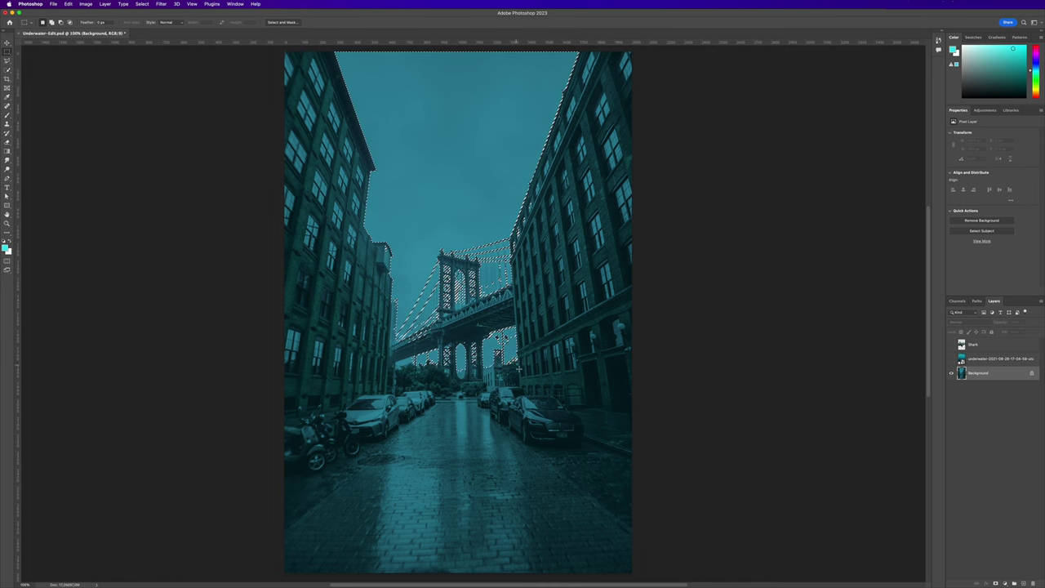
Show the underwater layer again and add a layer mask to it from the sky selection.
{"action": "left_click", "coordinate": [951, 359]}
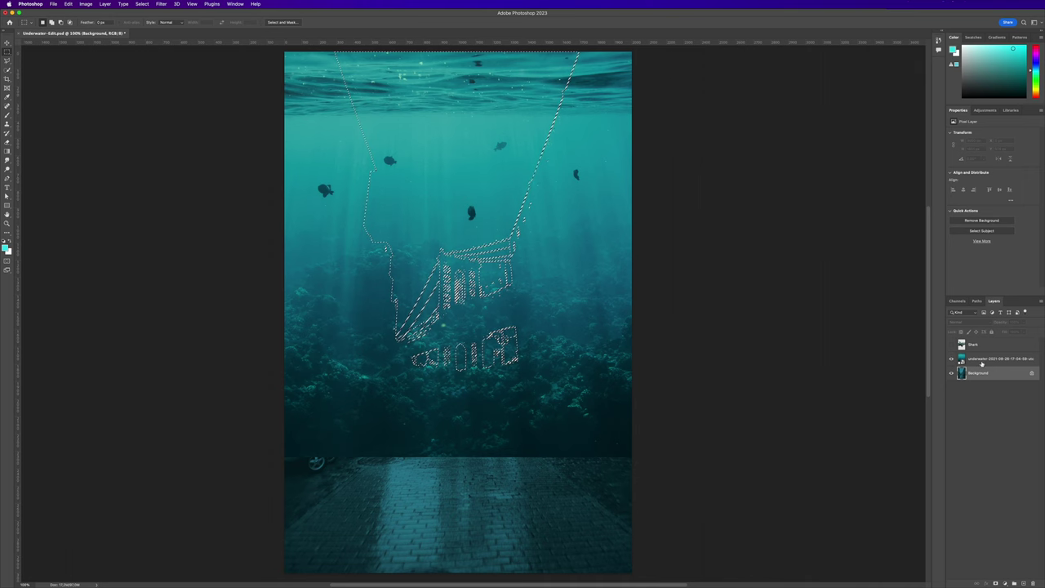
{"action": "left_click", "coordinate": [982, 363]}
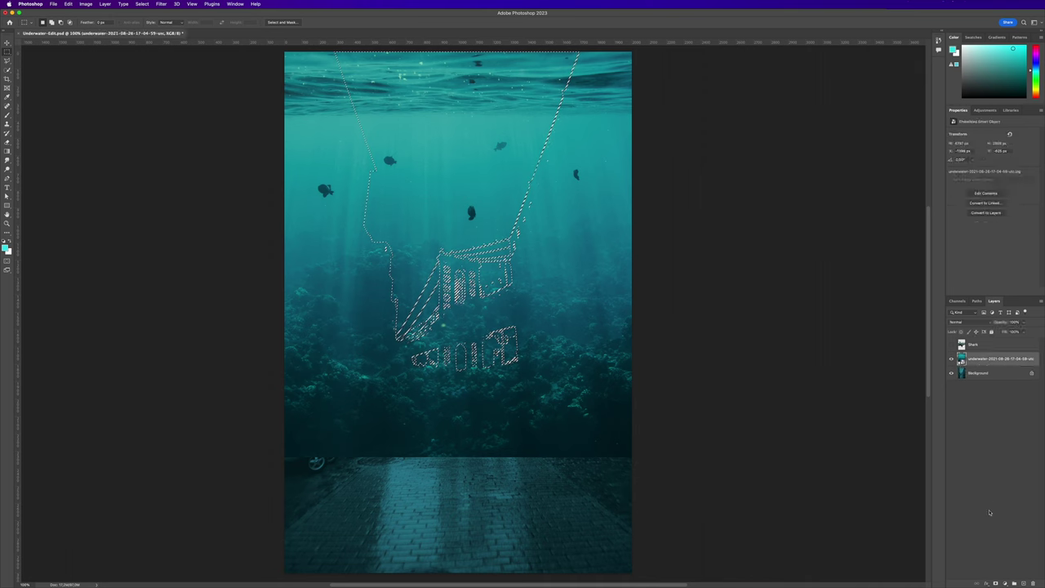
{"action": "left_click", "coordinate": [996, 583]}
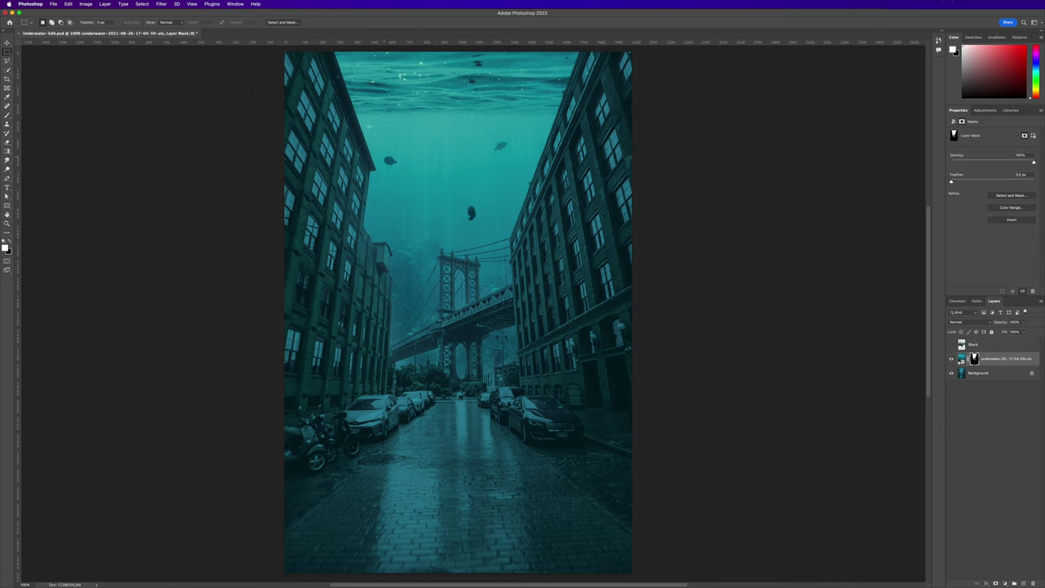
Show the Shark layer and move the shark left so most of its head lies within the canvas.
{"action": "left_click", "coordinate": [951, 345]}
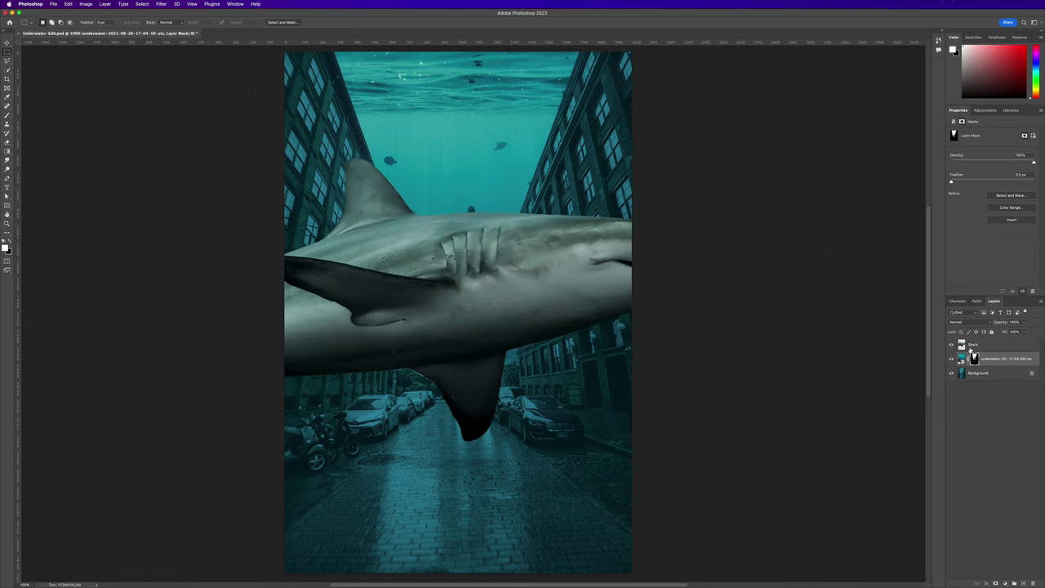
{"action": "left_click", "coordinate": [975, 346]}
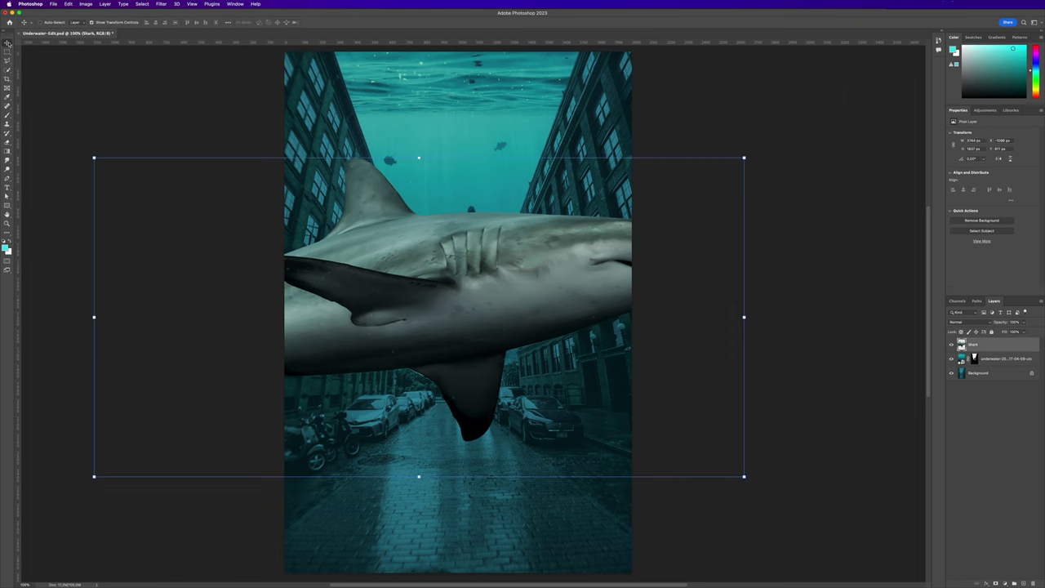
{"action": "key", "text": "v"}
{"action": "left_click_drag", "start_coordinate": [525, 291], "coordinate": [453, 289]}
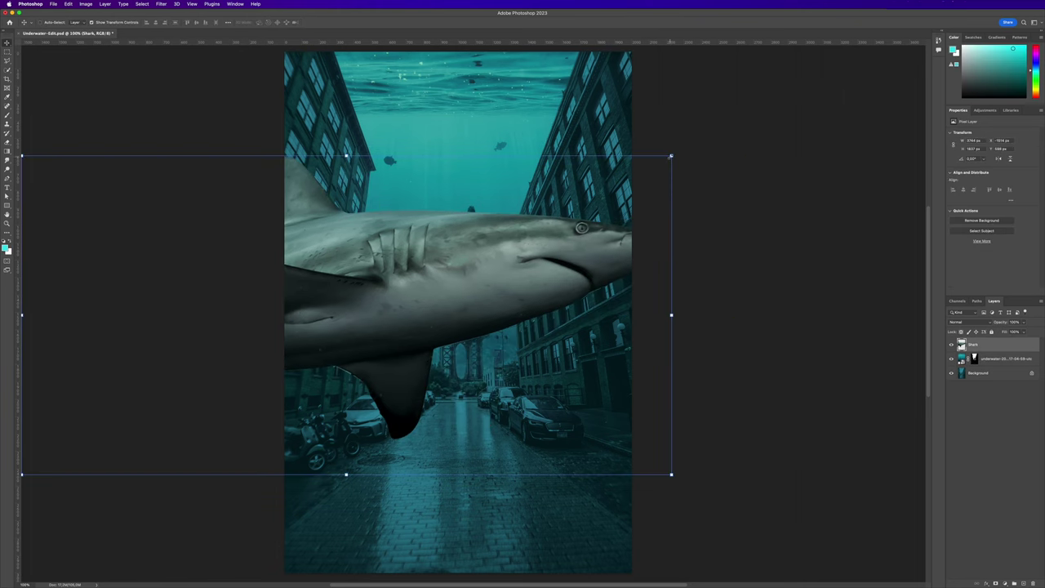
Scale the shark down to about 43.4% and place it just below the water surface, with its tail over the left building.
{"action": "left_click", "coordinate": [671, 155]}
{"action": "left_click_drag", "start_coordinate": [671, 155], "coordinate": [536, 75]}
{"action": "left_click_drag", "start_coordinate": [508, 131], "coordinate": [521, 132]}
{"action": "left_click_drag", "start_coordinate": [549, 210], "coordinate": [553, 212]}
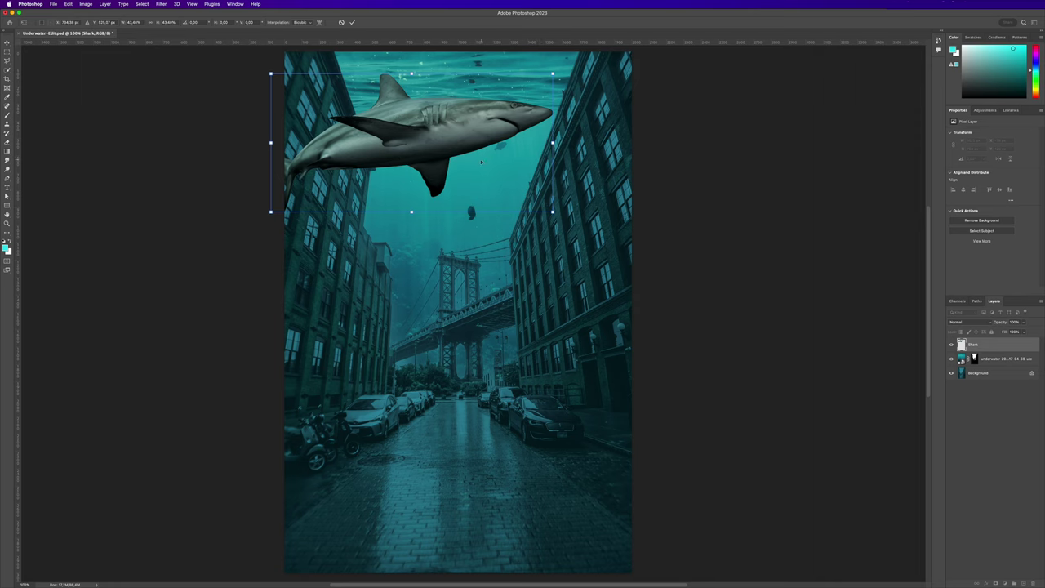
{"action": "left_click_drag", "start_coordinate": [481, 162], "coordinate": [479, 160]}
{"action": "key", "text": "Return"}
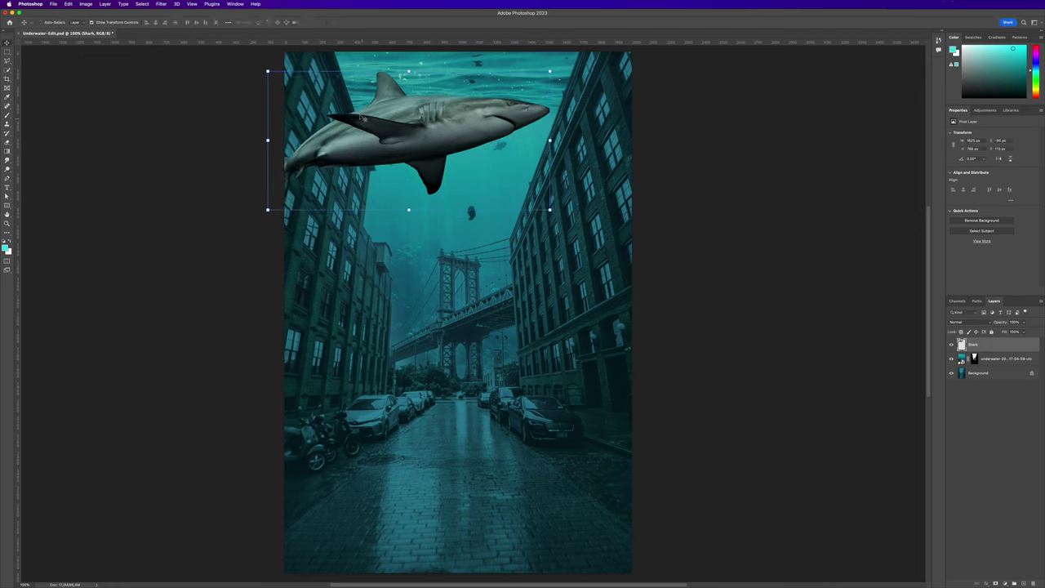
Mask the Shark layer so the tail is hidden where it overlaps the left building.
{"action": "left_click", "coordinate": [7, 60]}
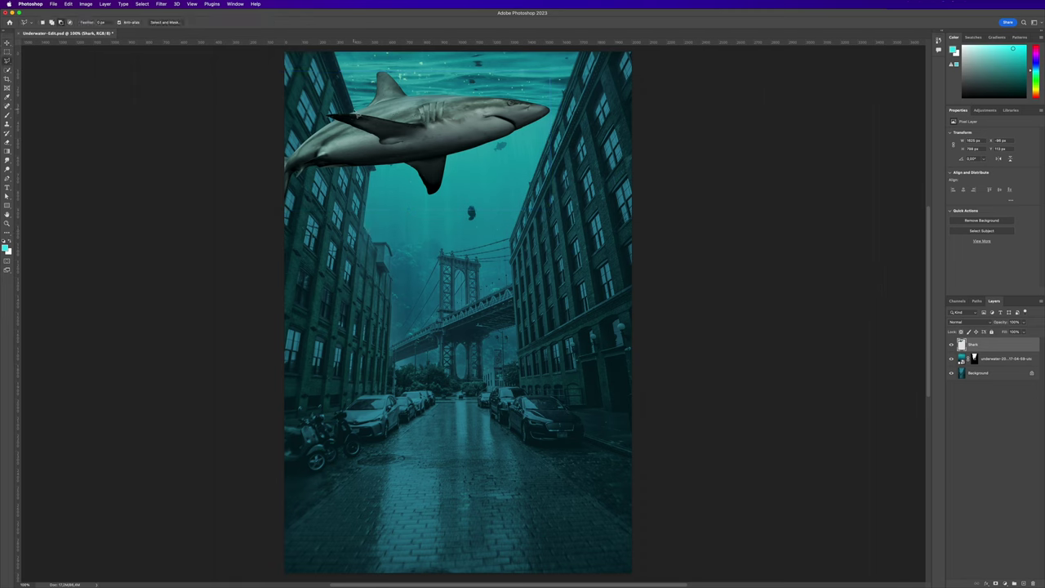
{"action": "mouse_move", "coordinate": [356, 115]}
{"action": "left_mouse_down"}
{"action": "mouse_move", "coordinate": [377, 168]}
{"action": "mouse_move", "coordinate": [368, 176]}
{"action": "mouse_move", "coordinate": [445, 243]}
{"action": "mouse_move", "coordinate": [568, 170]}
{"action": "mouse_move", "coordinate": [482, 76]}
{"action": "mouse_move", "coordinate": [372, 64]}
{"action": "mouse_move", "coordinate": [357, 90]}
{"action": "left_mouse_up"}
{"action": "left_click", "coordinate": [996, 584]}
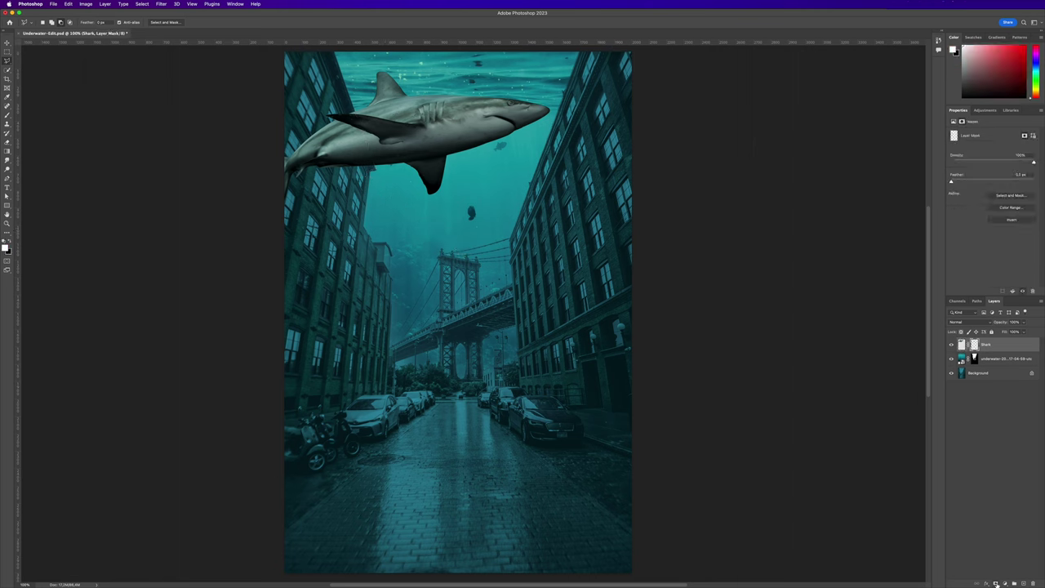
{"action": "left_click", "coordinate": [7, 51]}
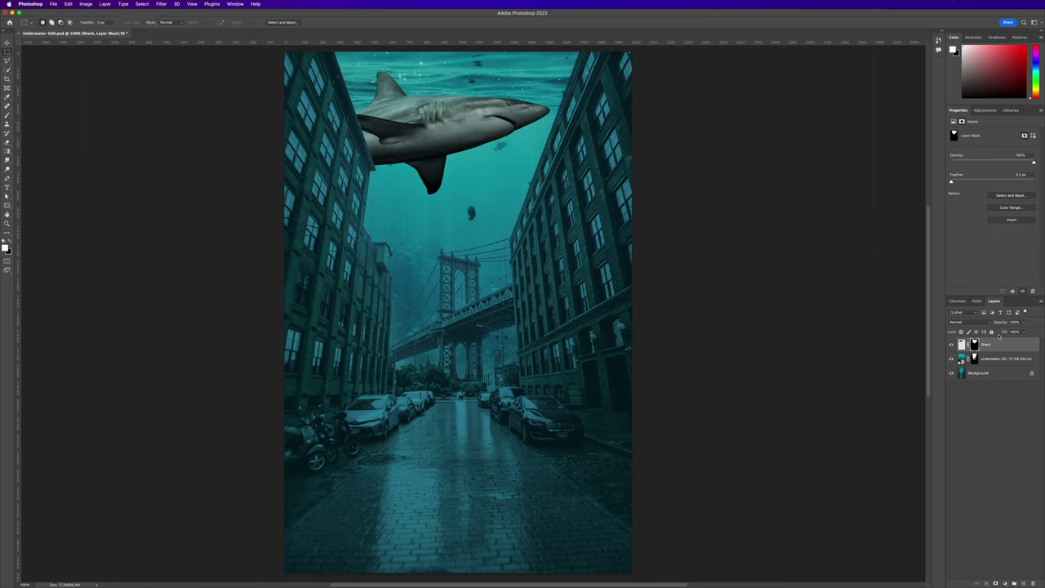
Start Match Color on the Shark layer's image, using the underwater layer of Underwater-Edit.psd as the source.
{"action": "left_click", "coordinate": [962, 346]}
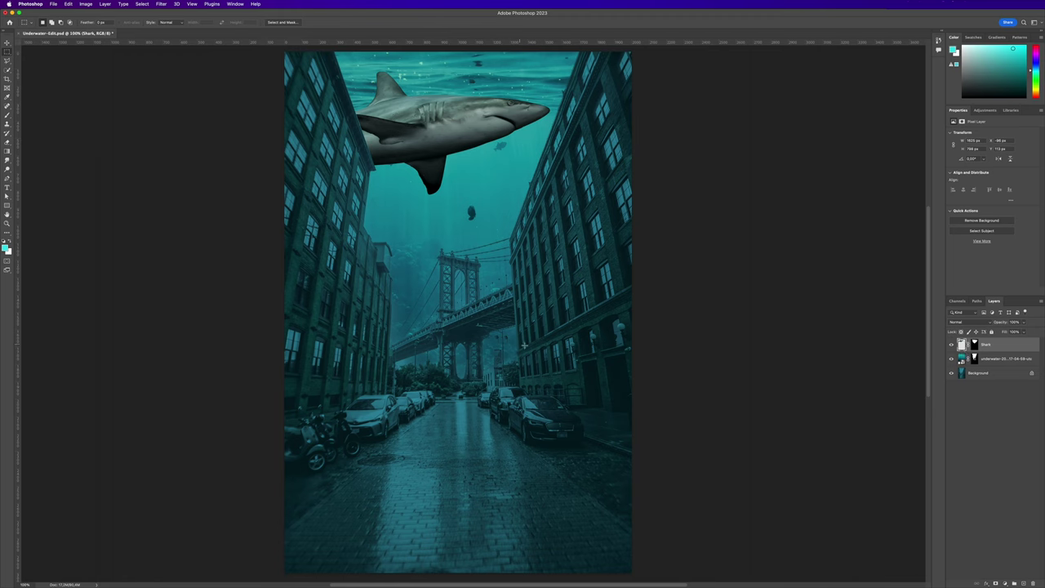
{"action": "left_click", "coordinate": [86, 5]}
{"action": "mouse_move", "coordinate": [131, 23]}
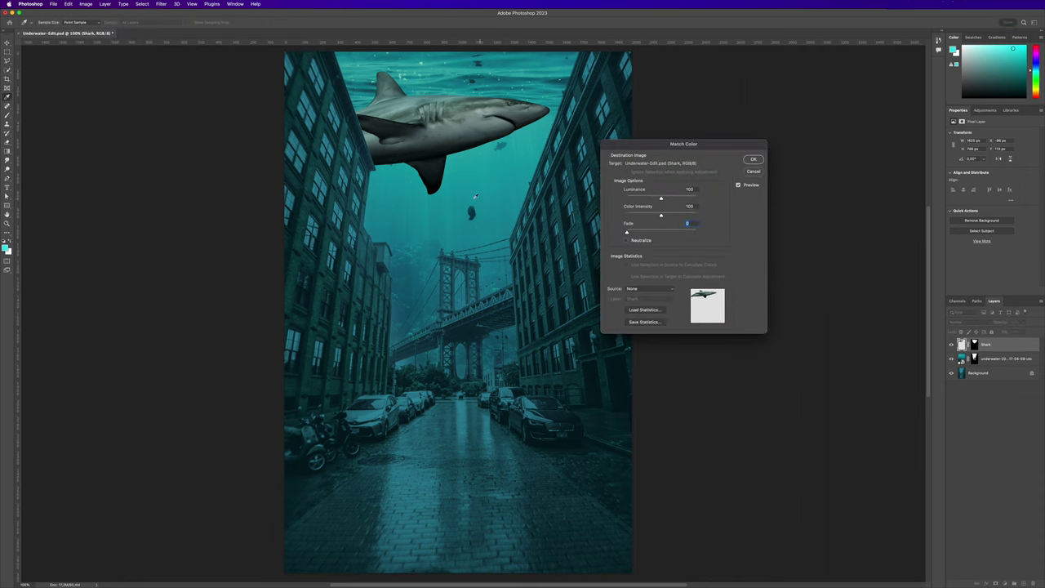
{"action": "left_click", "coordinate": [653, 291]}
{"action": "left_click", "coordinate": [645, 300]}
{"action": "left_click", "coordinate": [646, 299]}
{"action": "left_click", "coordinate": [646, 306]}
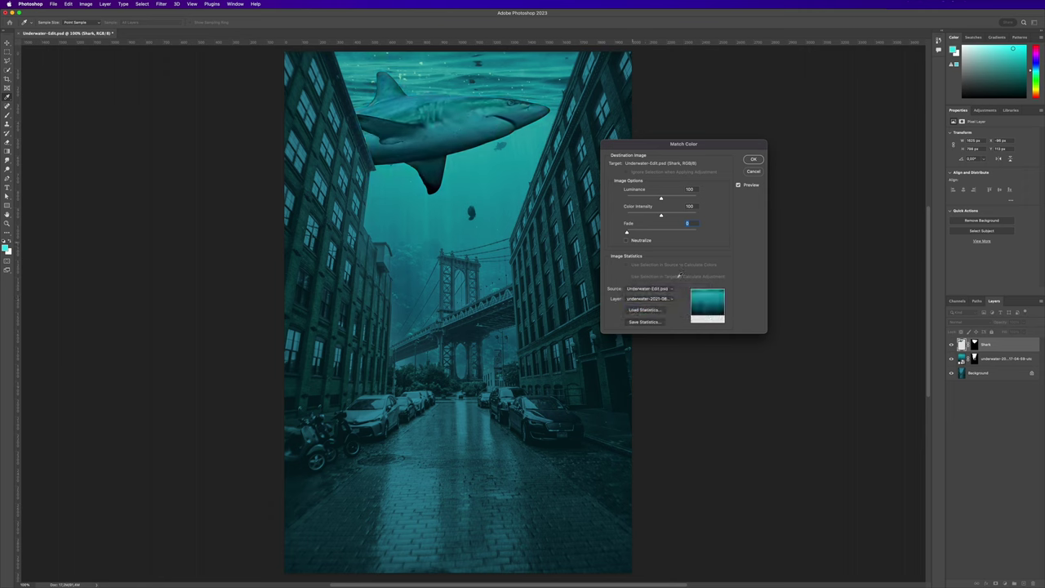
Set Match Color to Luminance 90, Color Intensity 30 and Fade about 41, and apply it to the shark.
{"action": "mouse_move", "coordinate": [661, 217]}
{"action": "left_mouse_down"}
{"action": "mouse_move", "coordinate": [636, 214]}
{"action": "mouse_move", "coordinate": [658, 199]}
{"action": "left_mouse_up"}
{"action": "left_click_drag", "start_coordinate": [632, 233], "coordinate": [654, 232]}
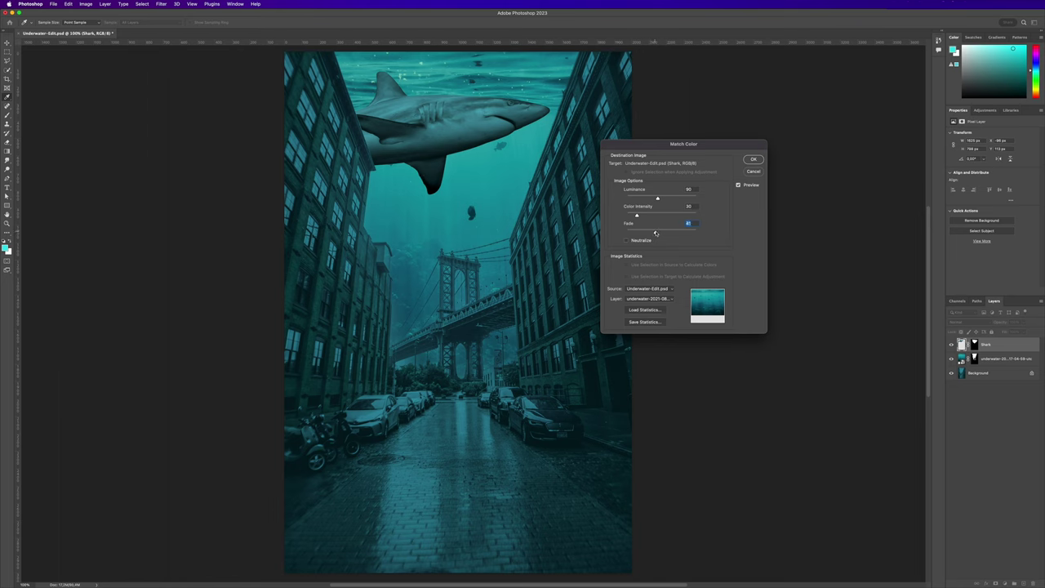
{"action": "key", "text": "Return"}
Duplicate the Shark layer and move the copy down and left so its head overlaps the left building.
{"action": "key", "text": "v"}
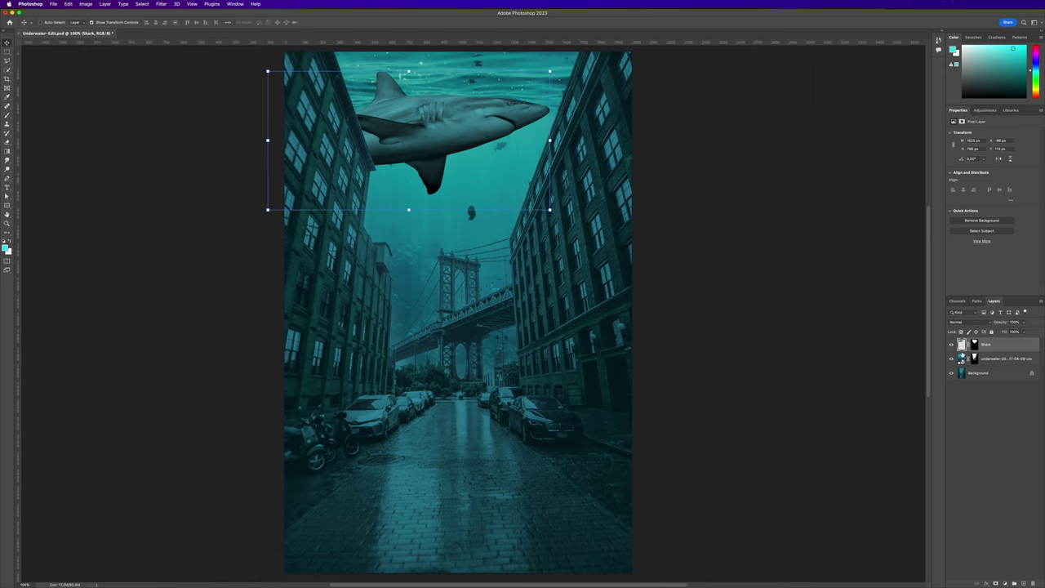
{"action": "key", "text": "super+j"}
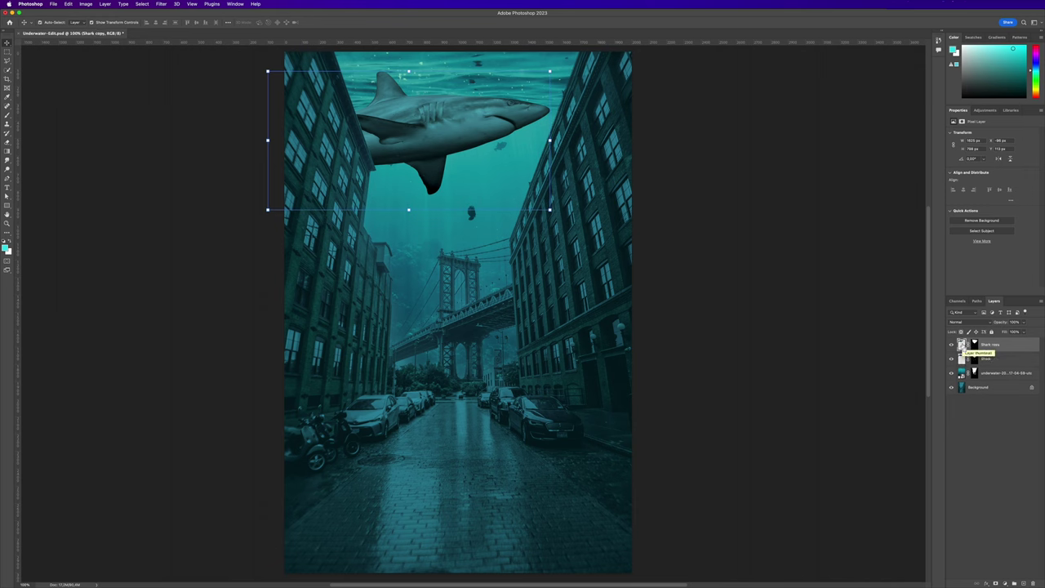
{"action": "left_click_drag", "start_coordinate": [460, 119], "coordinate": [315, 154]}
{"action": "left_click_drag", "start_coordinate": [375, 169], "coordinate": [384, 163]}
Make the shark copy semi-transparent and mask out its part beyond the left building's edge, using a Polygonal Lasso selection on its mask.
{"action": "left_click", "coordinate": [973, 344]}
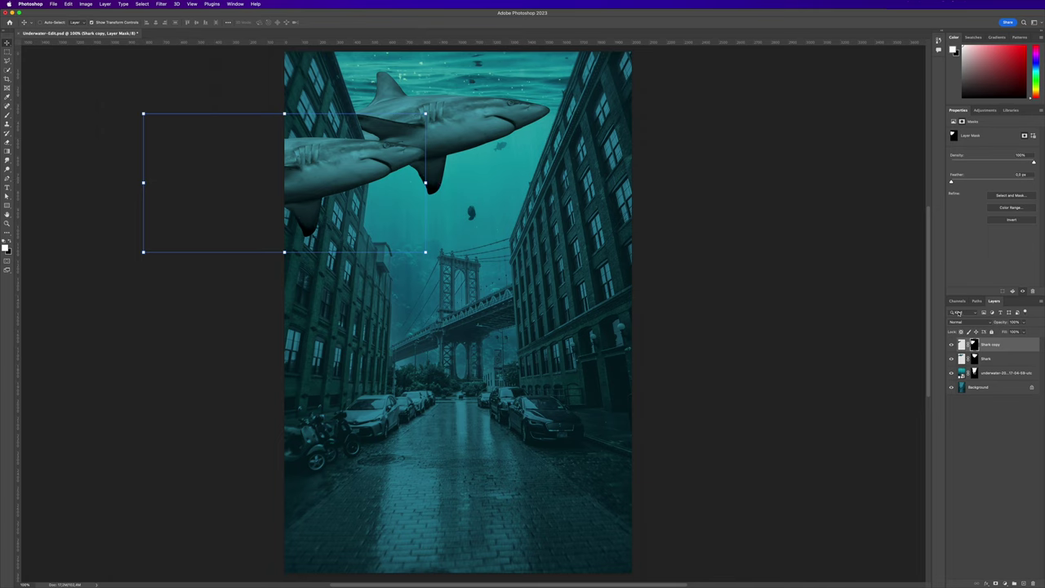
{"action": "left_click", "coordinate": [1023, 321]}
{"action": "left_click_drag", "start_coordinate": [1024, 330], "coordinate": [1010, 331]}
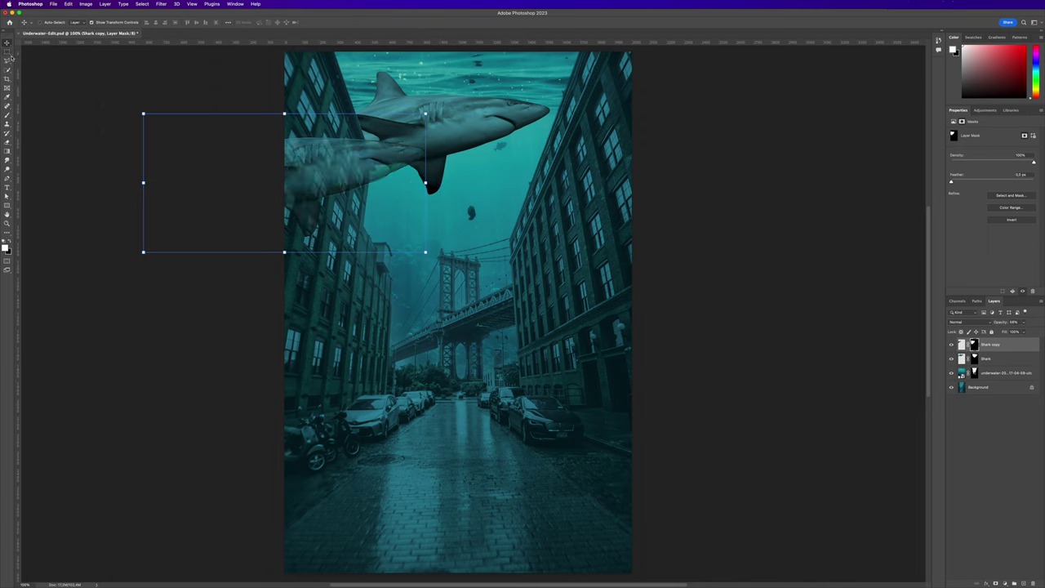
{"action": "left_click_drag", "start_coordinate": [6, 60], "coordinate": [46, 67]}
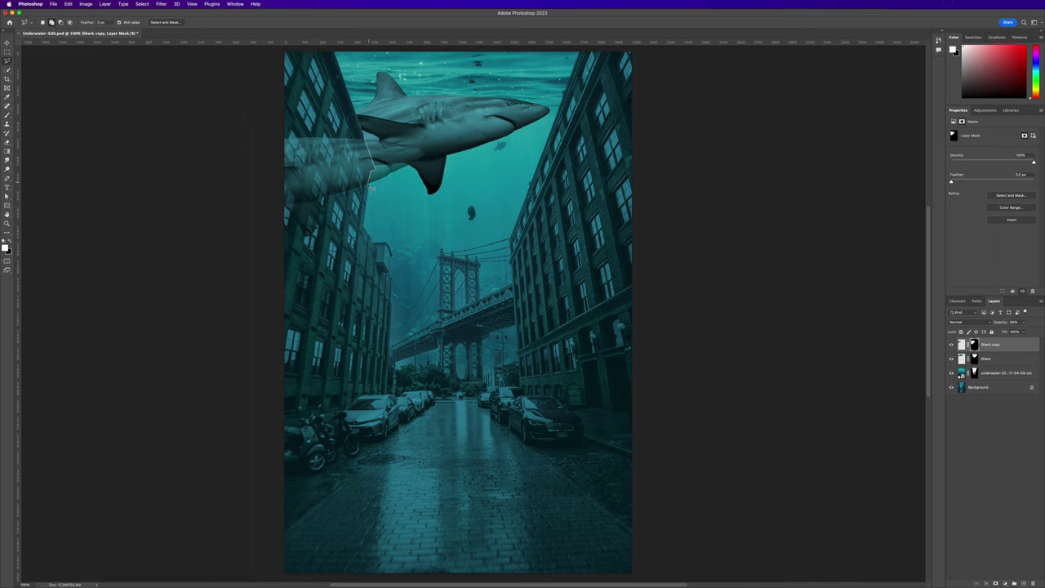
{"action": "left_click", "coordinate": [368, 187]}
{"action": "left_click", "coordinate": [434, 185]}
{"action": "left_click", "coordinate": [461, 145]}
{"action": "left_click", "coordinate": [416, 123]}
{"action": "double_click", "coordinate": [372, 132]}
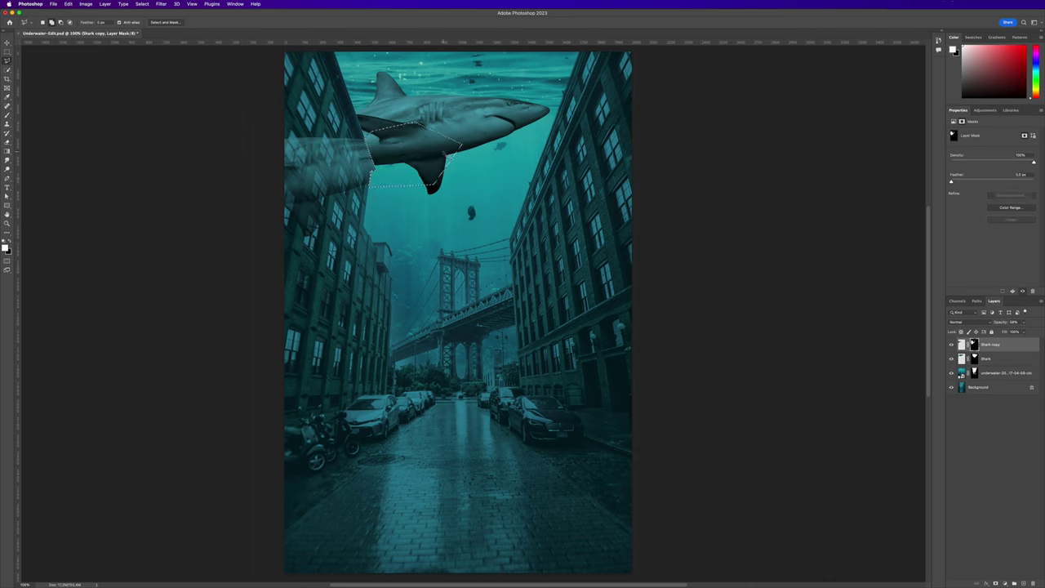
Clear the selection and set the shark copy's opacity back to 100%.
{"action": "left_click", "coordinate": [7, 51]}
{"action": "left_click", "coordinate": [424, 263]}
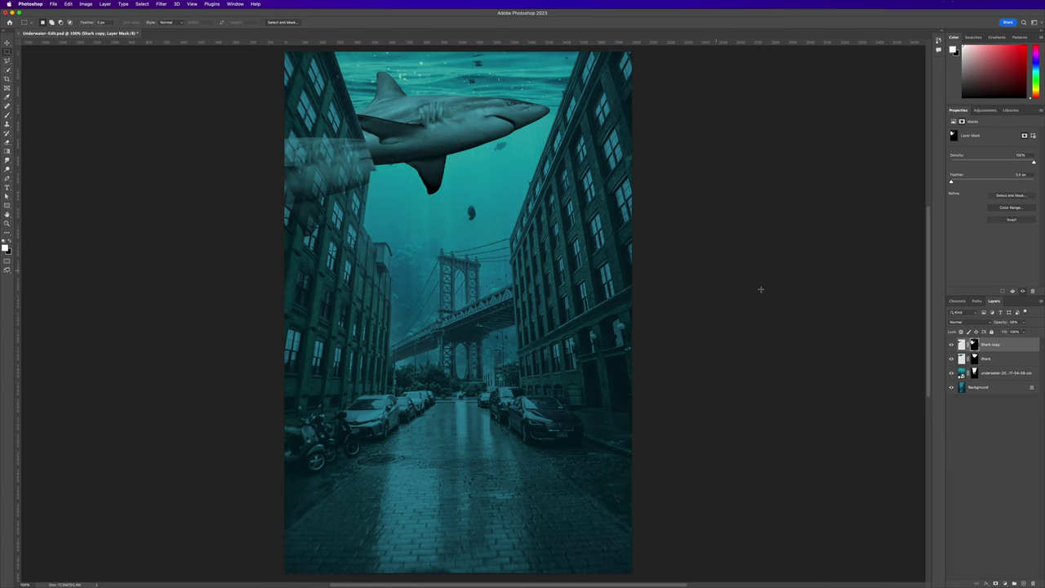
{"action": "left_click", "coordinate": [1021, 324]}
{"action": "left_click_drag", "start_coordinate": [1023, 332], "coordinate": [1037, 331]}
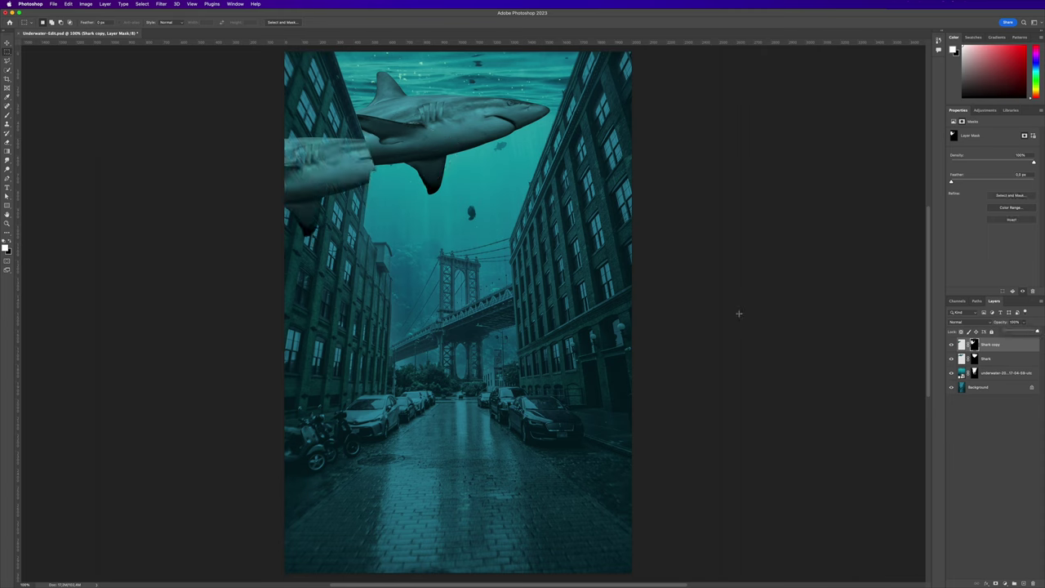
Use Blend If on the shark copy, splitting the Underlying Layer's black slider at about 66 and 111, to confine it to the bright windows.
{"action": "left_click", "coordinate": [965, 346]}
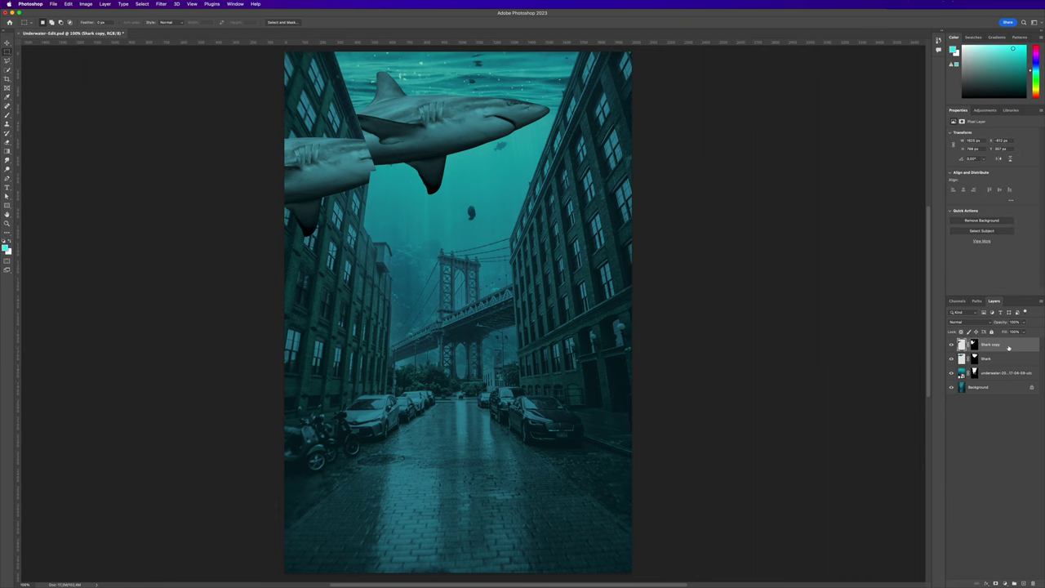
{"action": "double_click", "coordinate": [1008, 347]}
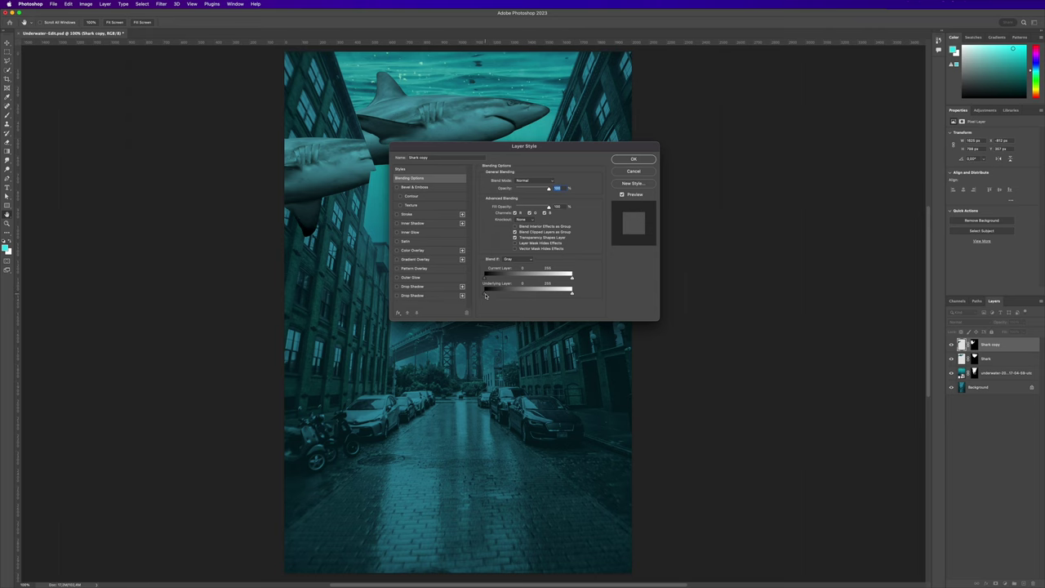
{"action": "left_click_drag", "start_coordinate": [488, 296], "coordinate": [569, 294]}
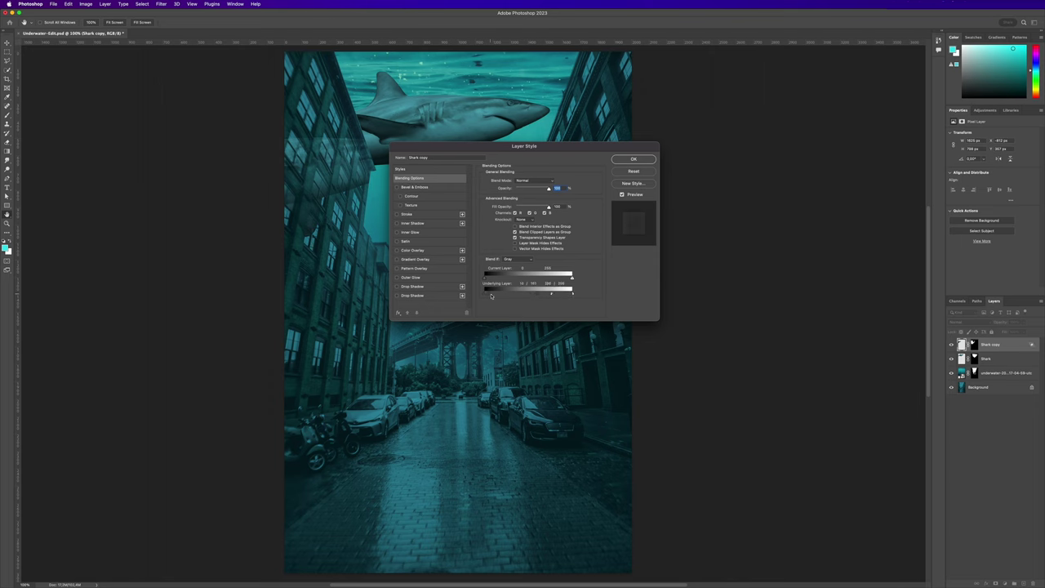
{"action": "left_click_drag", "start_coordinate": [491, 297], "coordinate": [522, 293]}
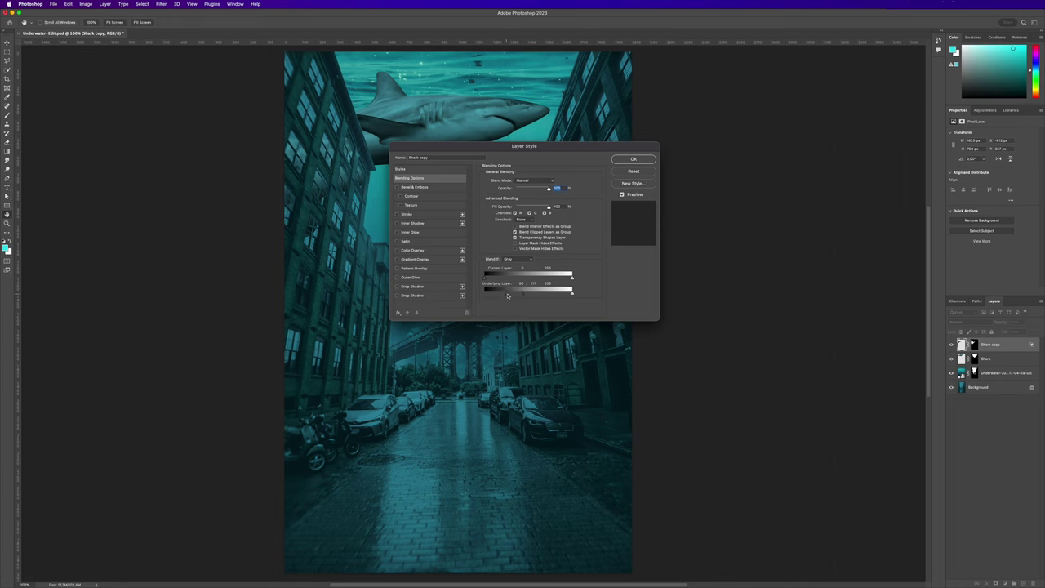
{"action": "key", "text": "alt"}
{"action": "left_click", "coordinate": [633, 159]}
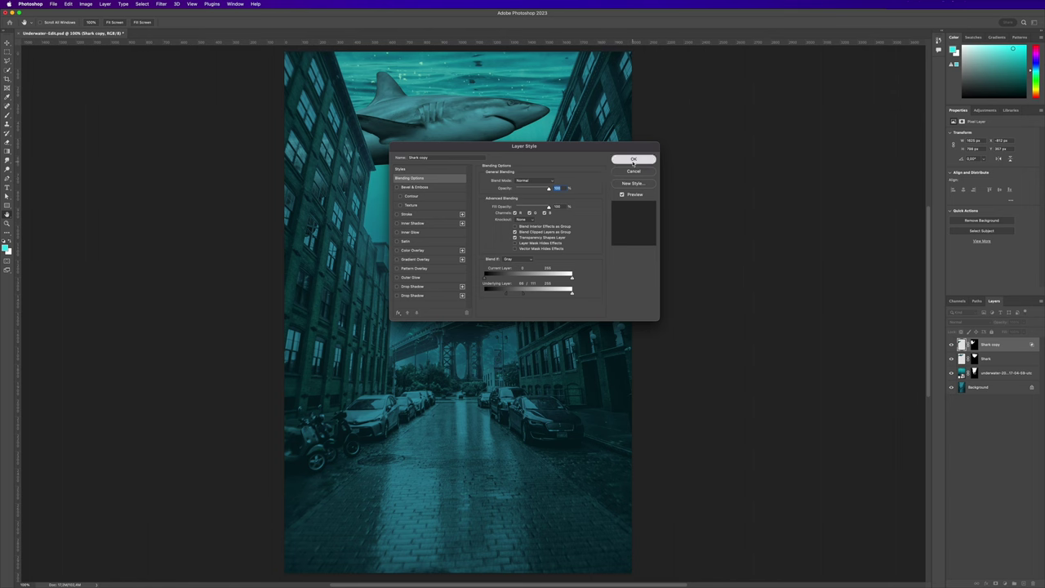
Skew and distort the shark reflection to follow the left building's perspective, and apply the transform.
{"action": "left_click", "coordinate": [6, 43]}
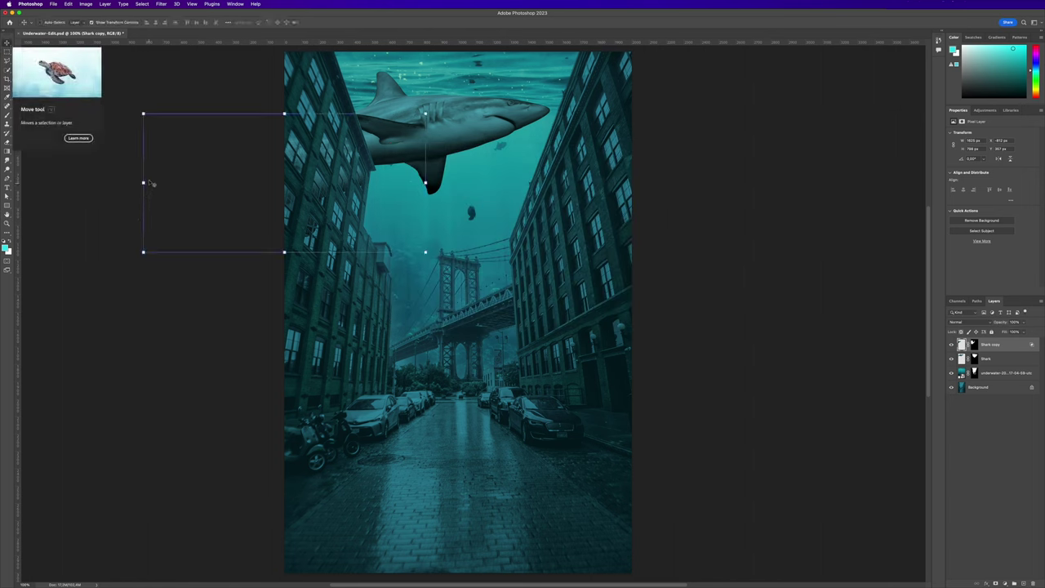
{"action": "left_click_drag", "start_coordinate": [143, 182], "coordinate": [139, 145]}
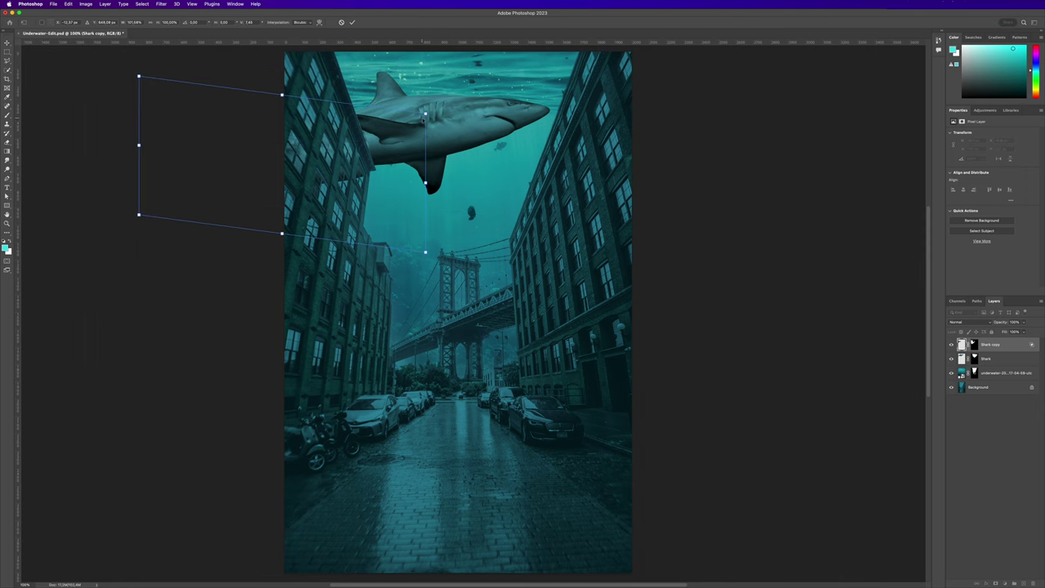
{"action": "left_click_drag", "start_coordinate": [425, 114], "coordinate": [412, 76]}
{"action": "left_click_drag", "start_coordinate": [425, 252], "coordinate": [484, 288]}
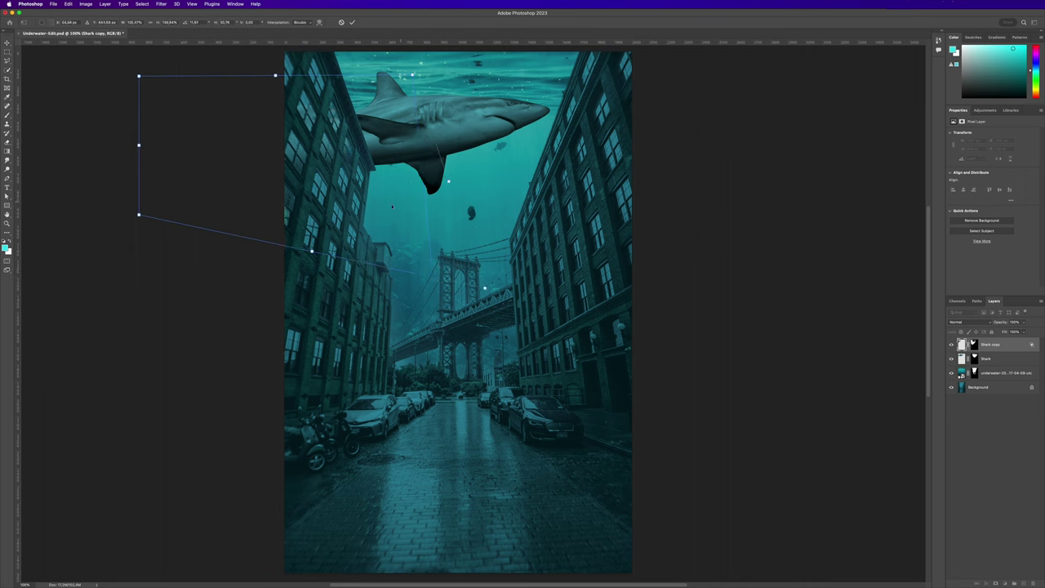
{"action": "left_click_drag", "start_coordinate": [448, 181], "coordinate": [457, 204]}
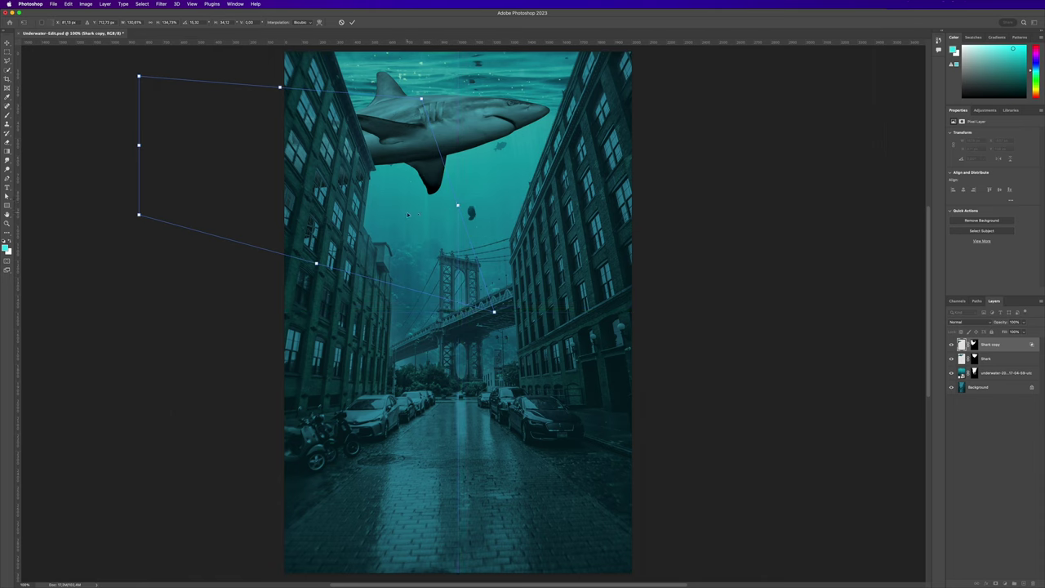
{"action": "key", "text": "Return"}
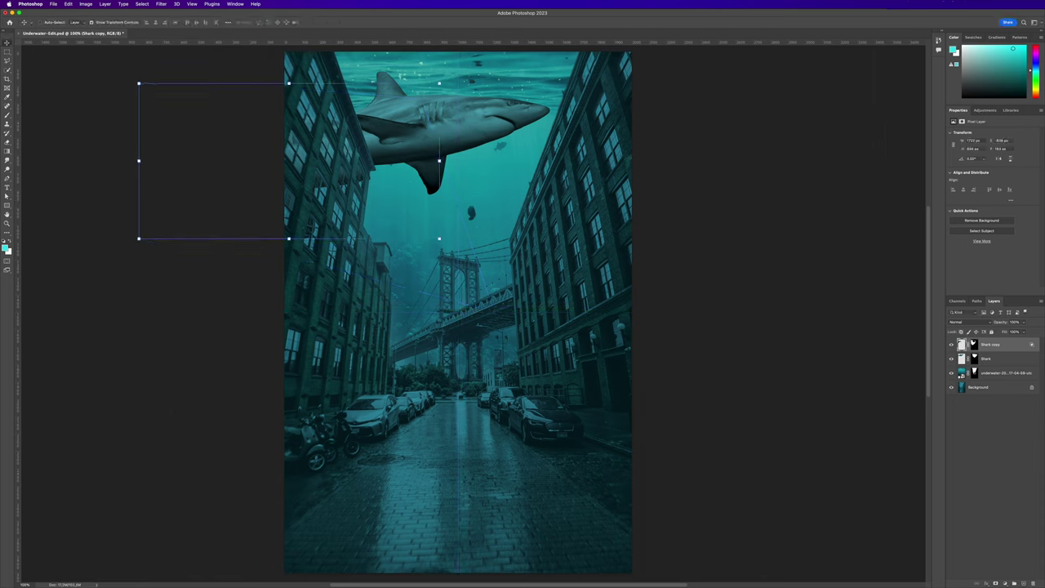
Lower the left building's shark reflection to about 44% opacity.
{"action": "left_click", "coordinate": [1018, 323]}
{"action": "left_click_drag", "start_coordinate": [1023, 332], "coordinate": [1007, 332]}
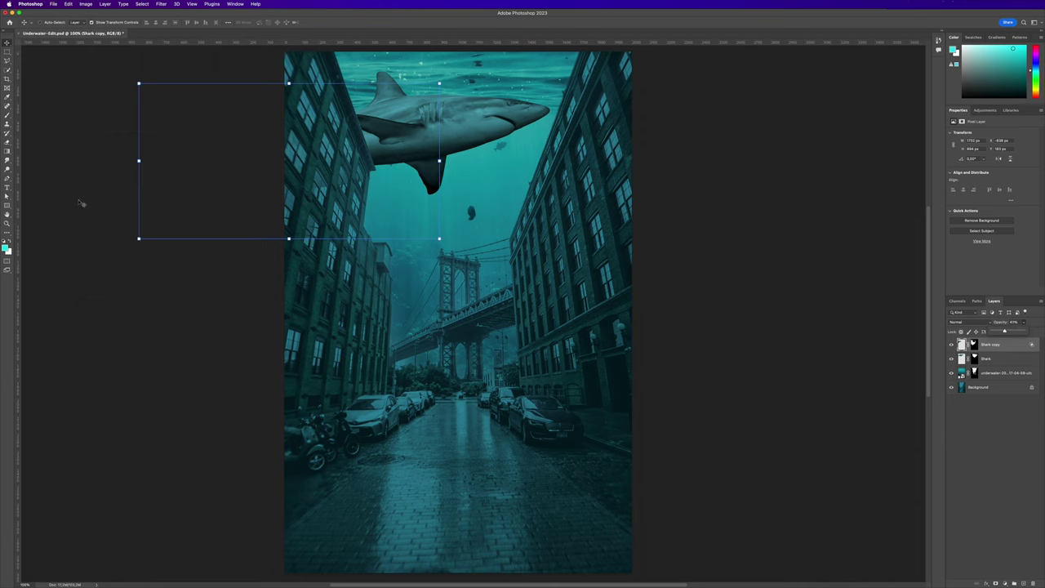
{"action": "key", "text": "m"}
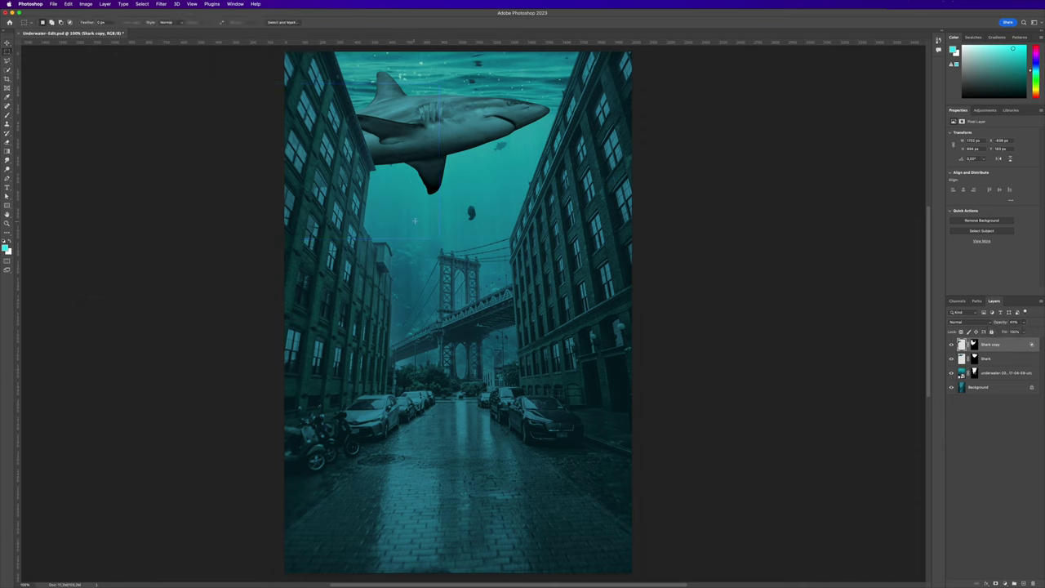
Duplicate the original Shark layer again and remove the layer mask from the new copy.
{"action": "left_click", "coordinate": [994, 360]}
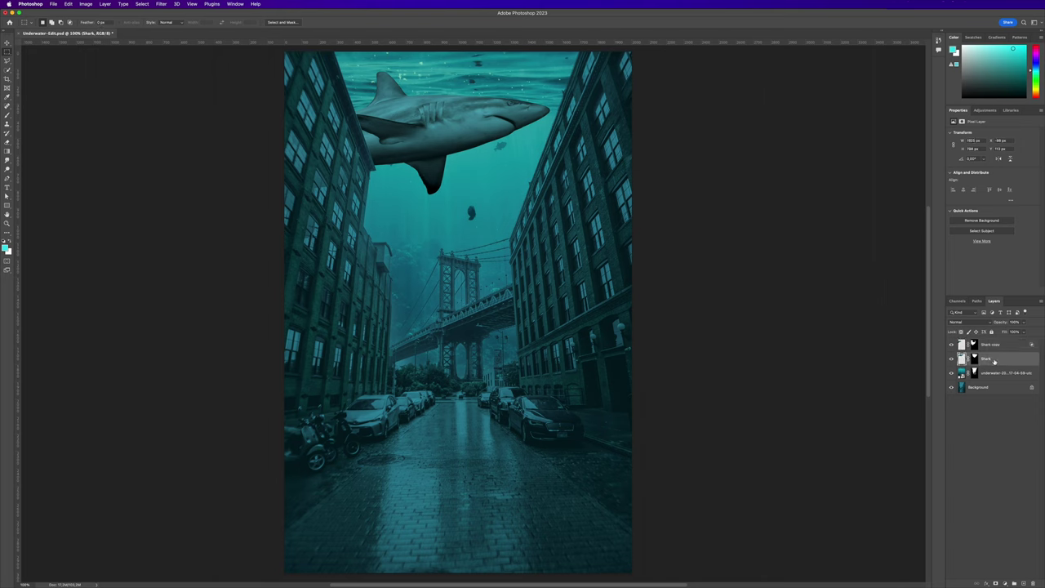
{"action": "key", "text": "super+j"}
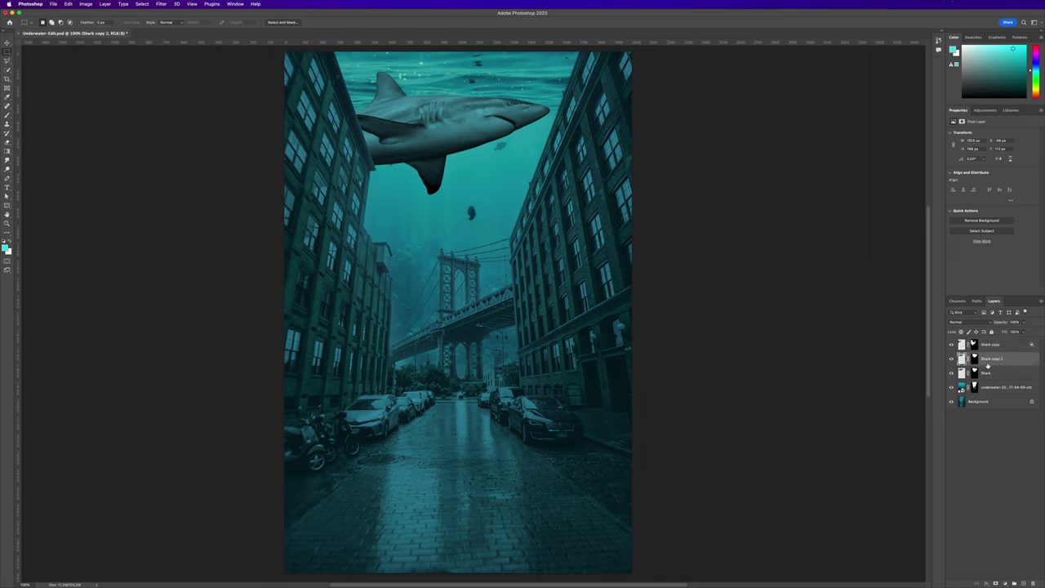
{"action": "left_click", "coordinate": [975, 360]}
{"action": "left_click", "coordinate": [978, 363], "text": "shift"}
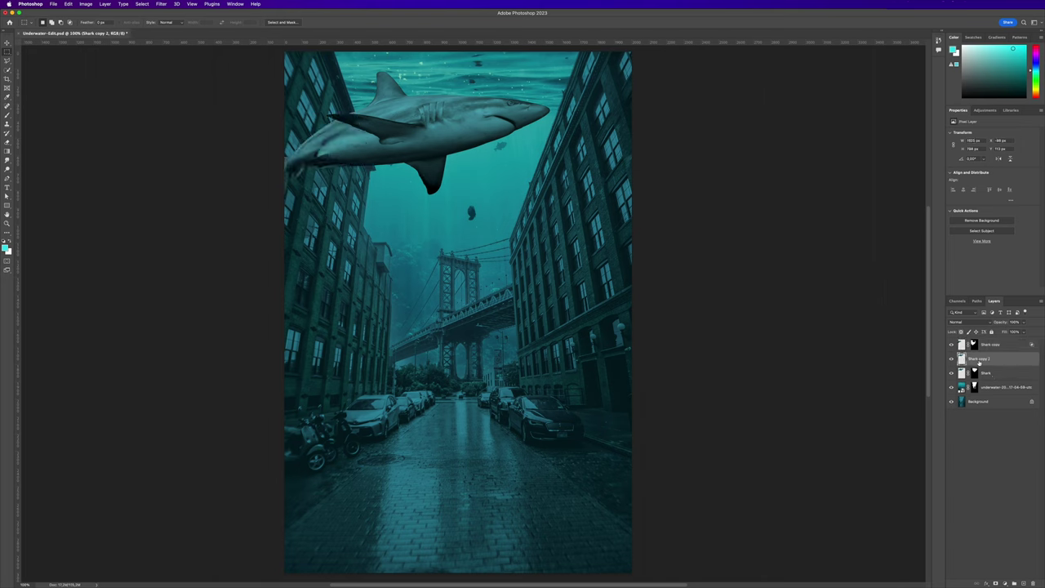
Flip the unmasked shark copy horizontally and place it with its head over the right building.
{"action": "left_click", "coordinate": [7, 43]}
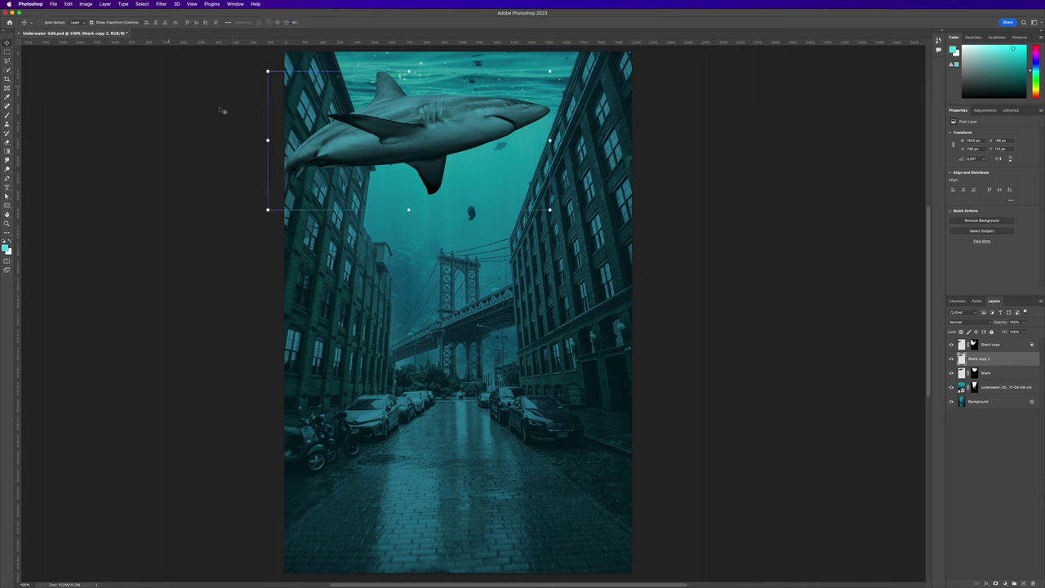
{"action": "left_click_drag", "start_coordinate": [363, 112], "coordinate": [435, 157]}
{"action": "left_click", "coordinate": [65, 3]}
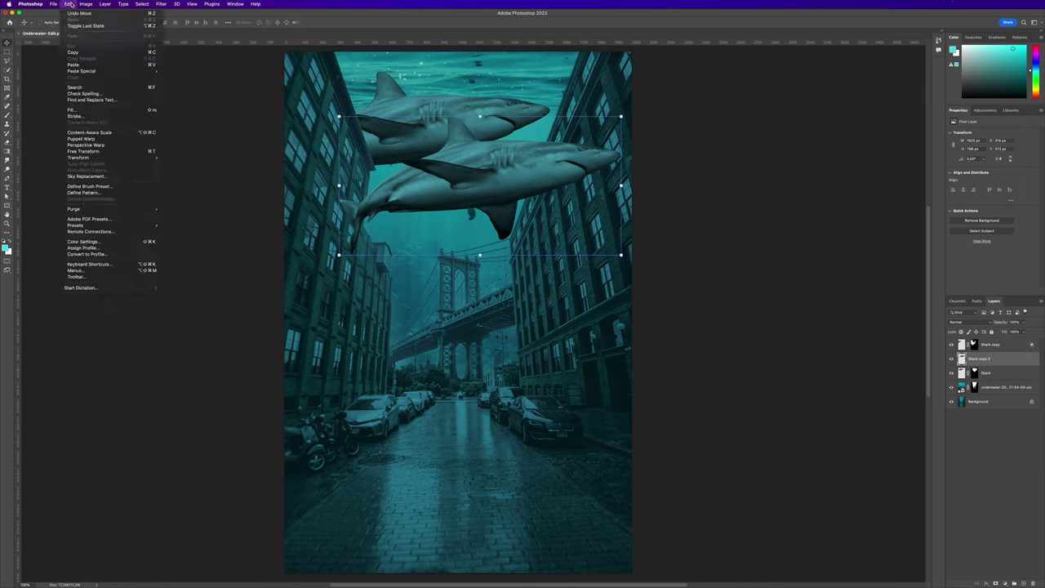
{"action": "mouse_move", "coordinate": [89, 157]}
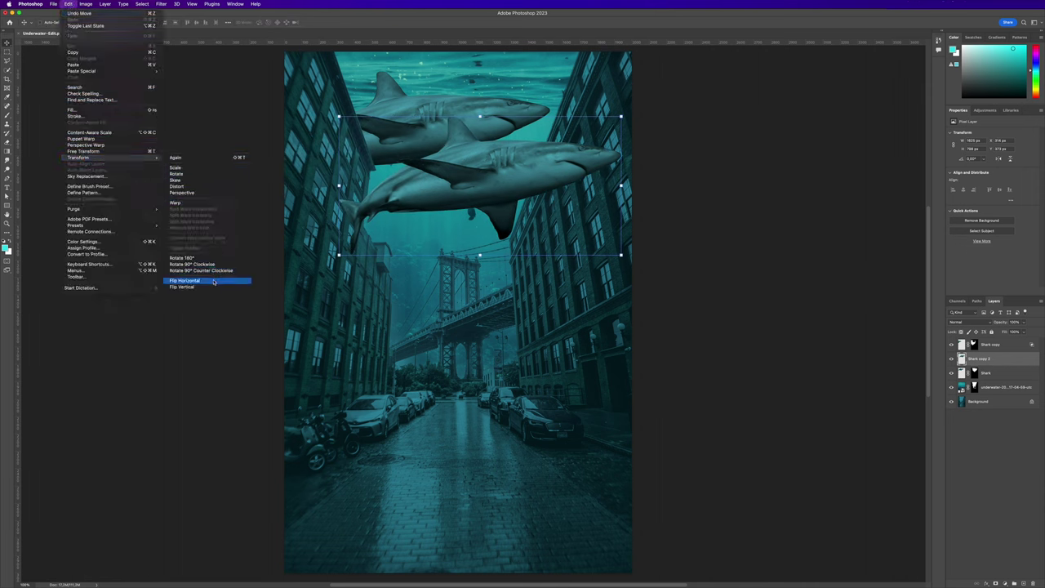
{"action": "left_click", "coordinate": [184, 280]}
{"action": "left_click_drag", "start_coordinate": [507, 202], "coordinate": [670, 196]}
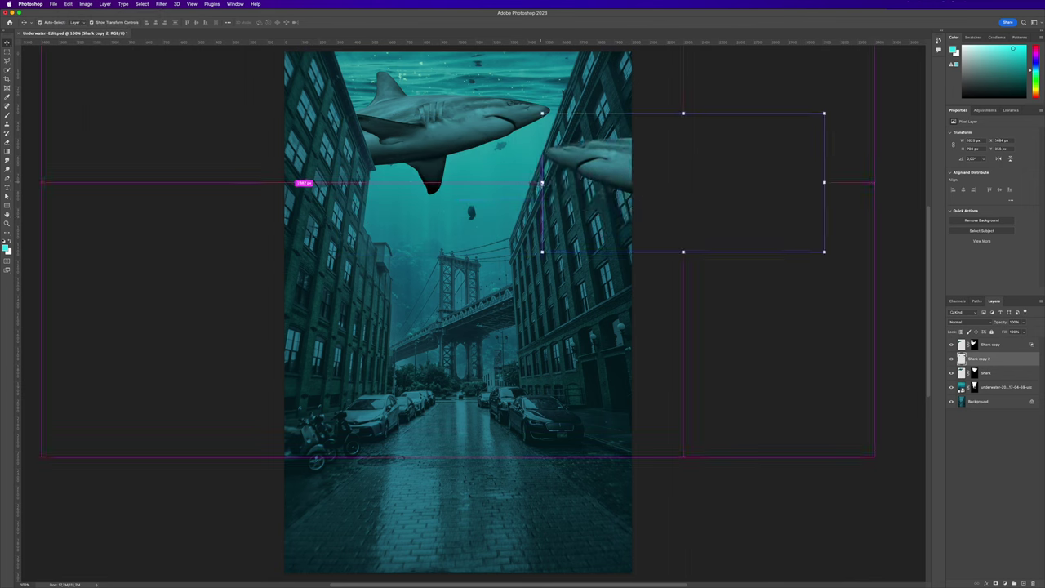
Skew the flipped shark copy down along the right building's perspective, position its head near the facade's edge, and apply the transform.
{"action": "left_click_drag", "start_coordinate": [543, 181], "coordinate": [534, 124]}
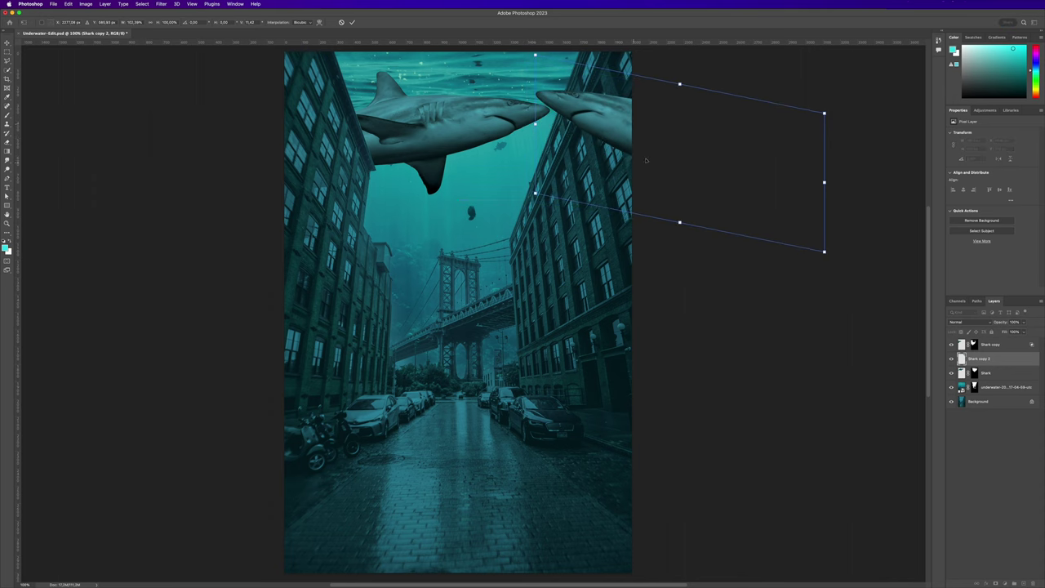
{"action": "left_click_drag", "start_coordinate": [652, 155], "coordinate": [672, 192]}
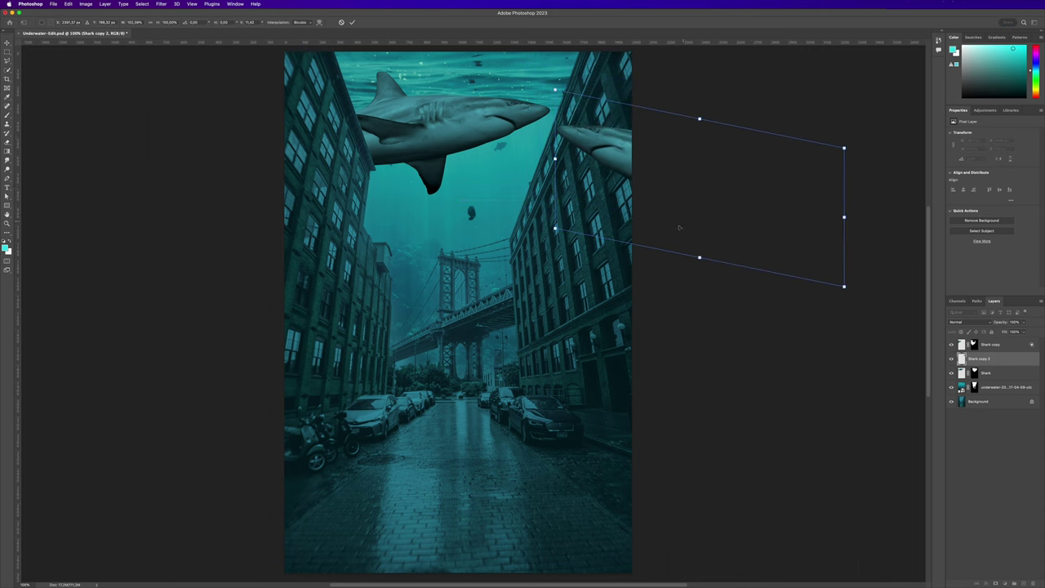
{"action": "left_click_drag", "start_coordinate": [601, 140], "coordinate": [608, 131]}
{"action": "key", "text": "Return"}
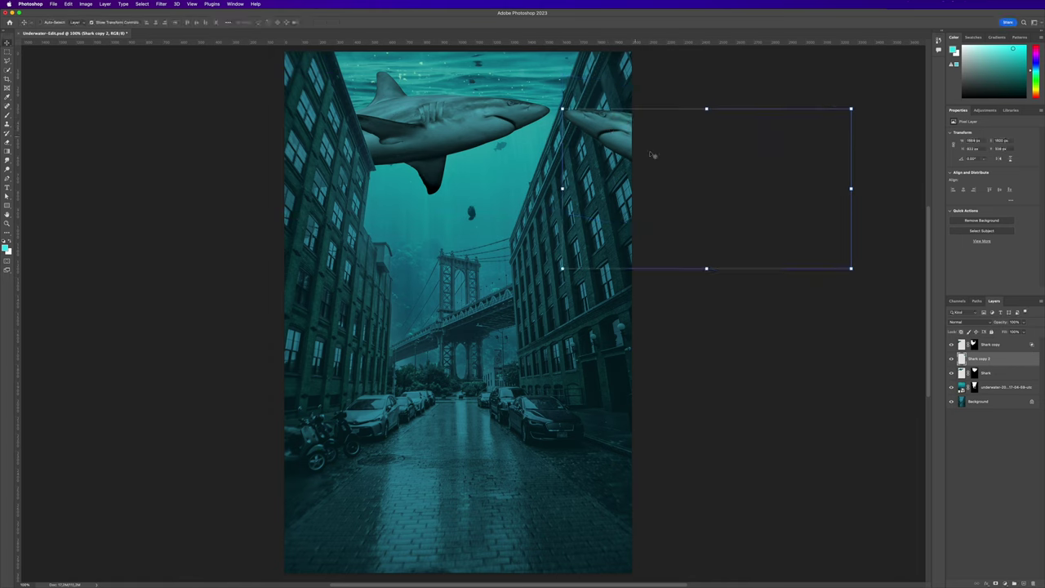
Split and raise the underlying layer's black Blend If slider so Shark copy 2 shows only over the right building's brighter windows.
{"action": "double_click", "coordinate": [1002, 361]}
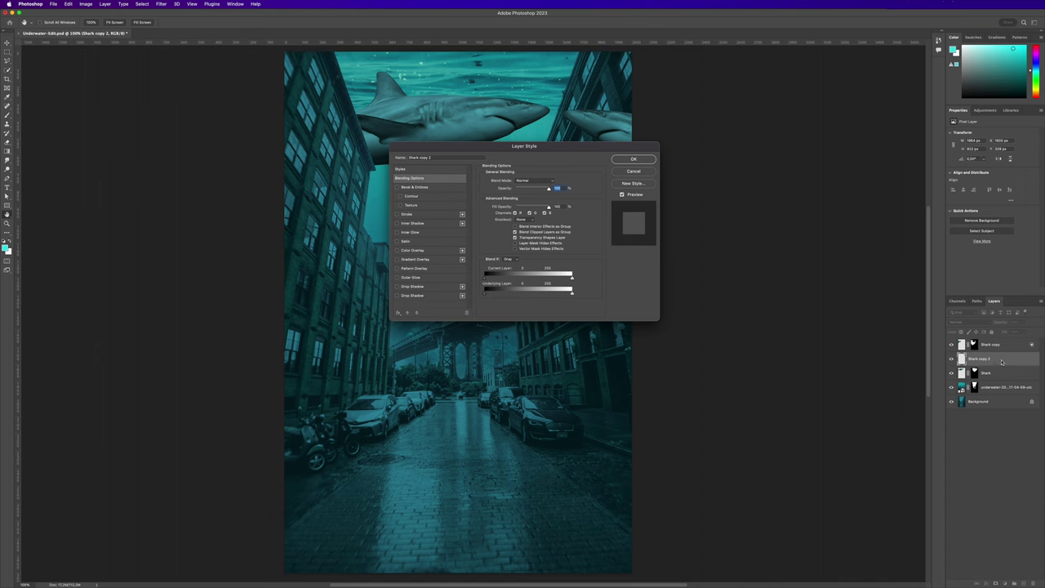
{"action": "left_click_drag", "start_coordinate": [506, 147], "coordinate": [403, 201]}
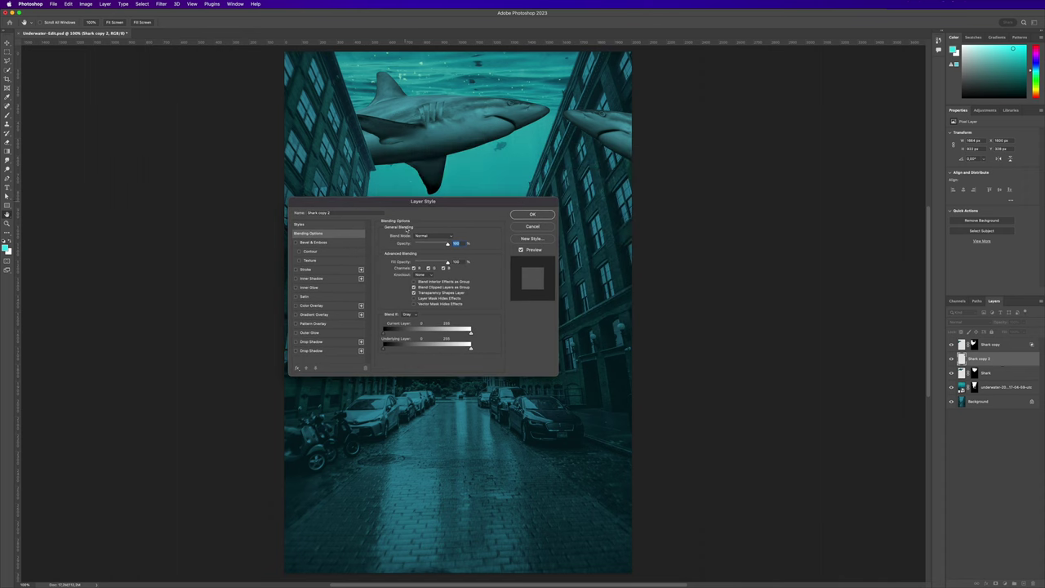
{"action": "mouse_move", "coordinate": [384, 350]}
{"action": "left_mouse_down"}
{"action": "mouse_move", "coordinate": [443, 348]}
{"action": "mouse_move", "coordinate": [393, 350]}
{"action": "mouse_move", "coordinate": [404, 350]}
{"action": "left_mouse_up"}
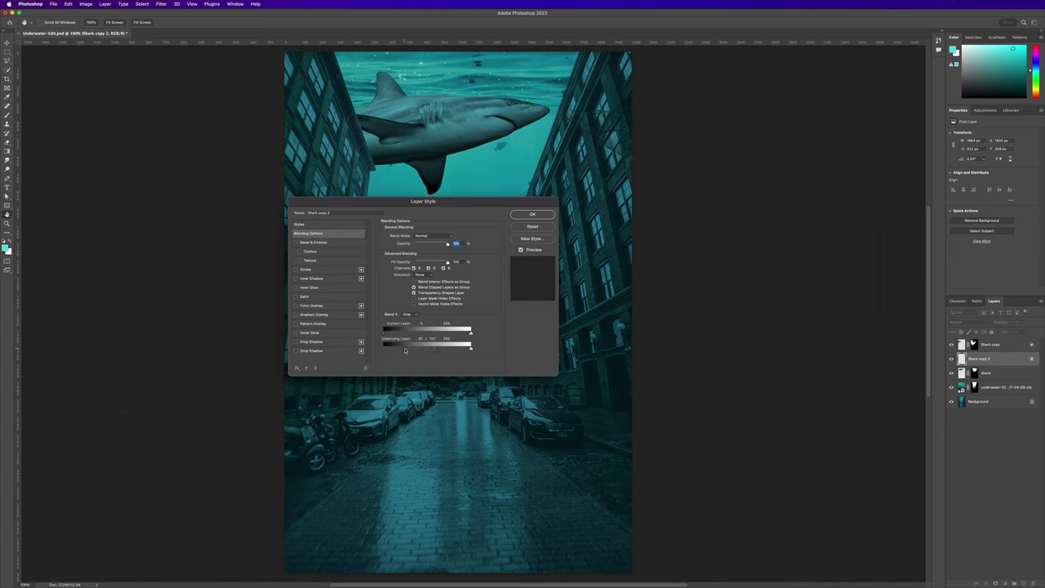
{"action": "left_click", "coordinate": [527, 214]}
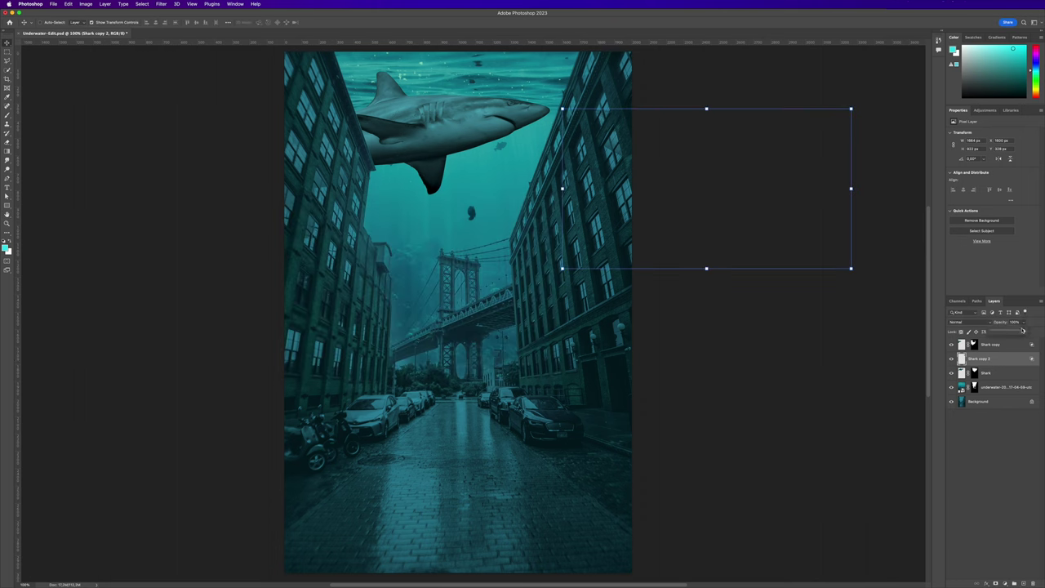
Lower the opacity of the right building's shark reflection to about 80%.
{"action": "left_click_drag", "start_coordinate": [1023, 330], "coordinate": [1018, 331]}
{"action": "left_click", "coordinate": [7, 51]}
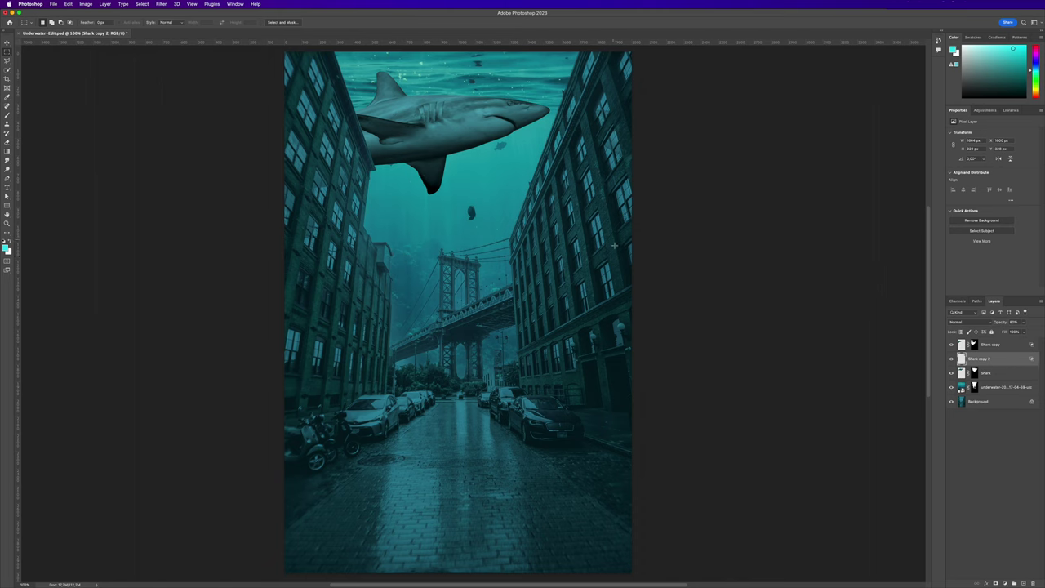
{"action": "key", "text": "alt+bracketright"}
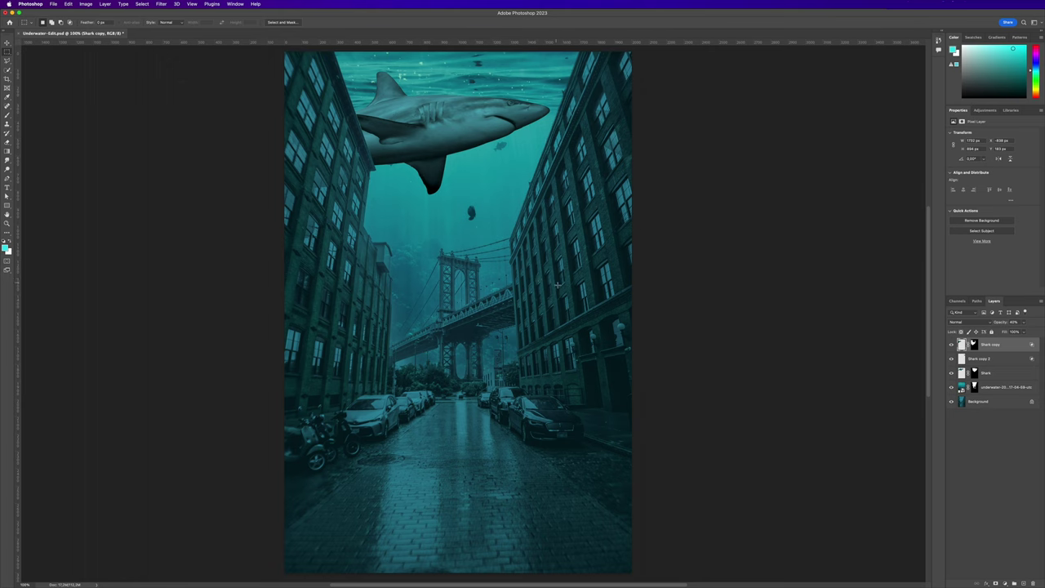
Add a Levels adjustment clipped to the Shark layer, lowering the white input and raising the midtones to about 1.28.
{"action": "left_click", "coordinate": [996, 374]}
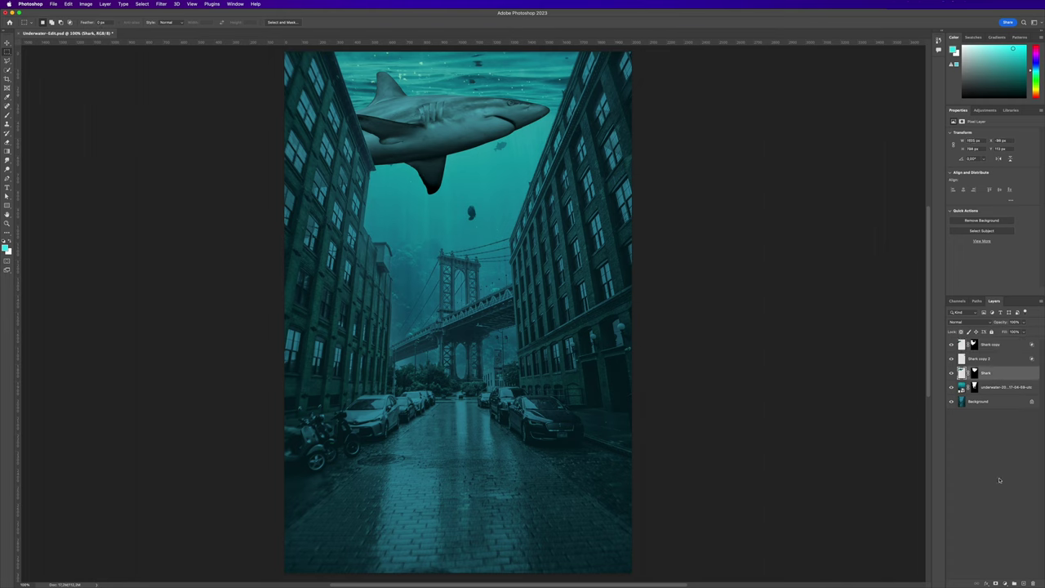
{"action": "left_click", "coordinate": [1005, 582]}
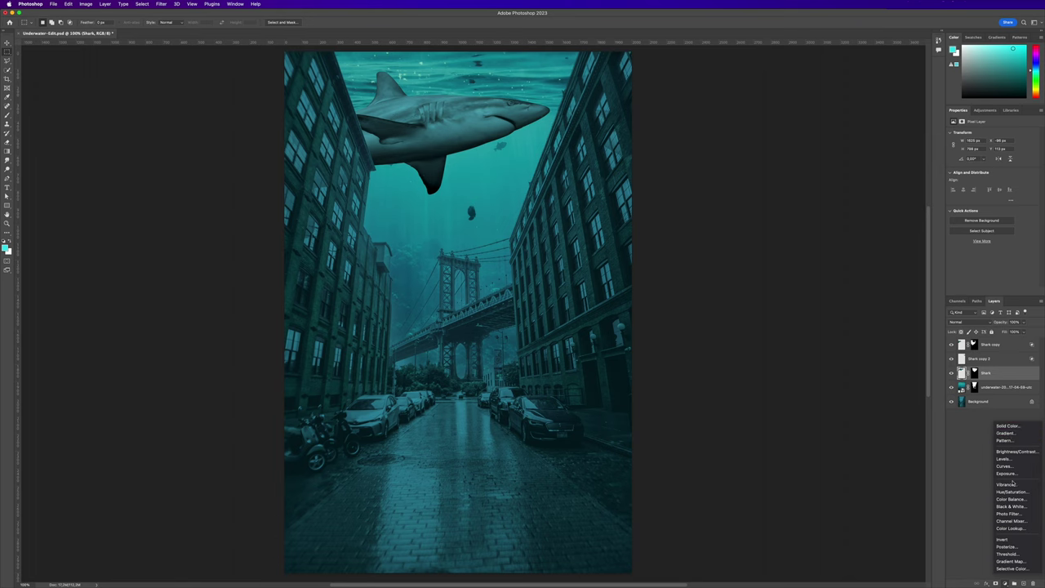
{"action": "left_click", "coordinate": [1009, 459]}
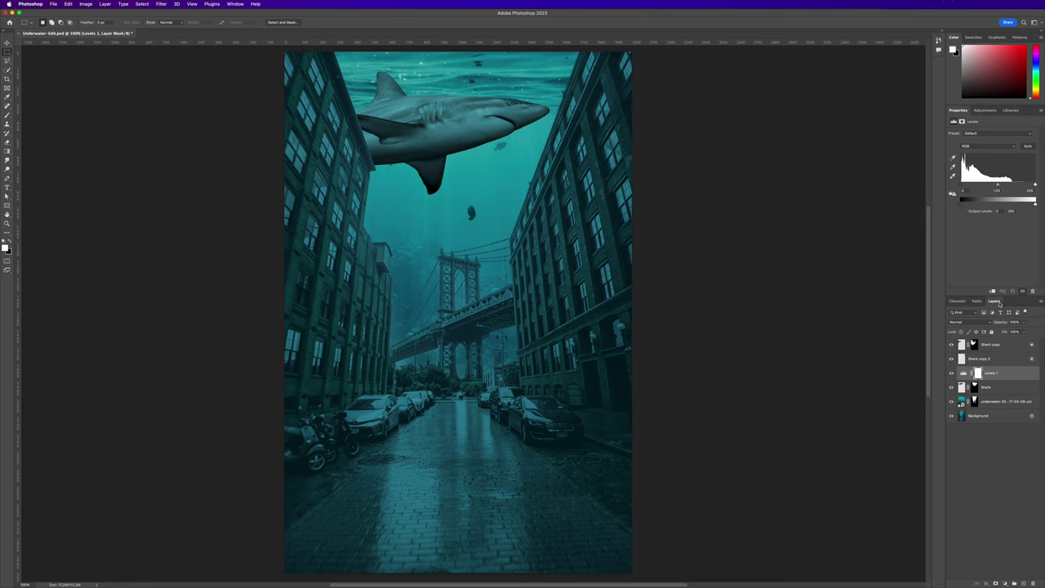
{"action": "key", "text": "super+alt+g"}
{"action": "left_click_drag", "start_coordinate": [1033, 185], "coordinate": [1015, 186]}
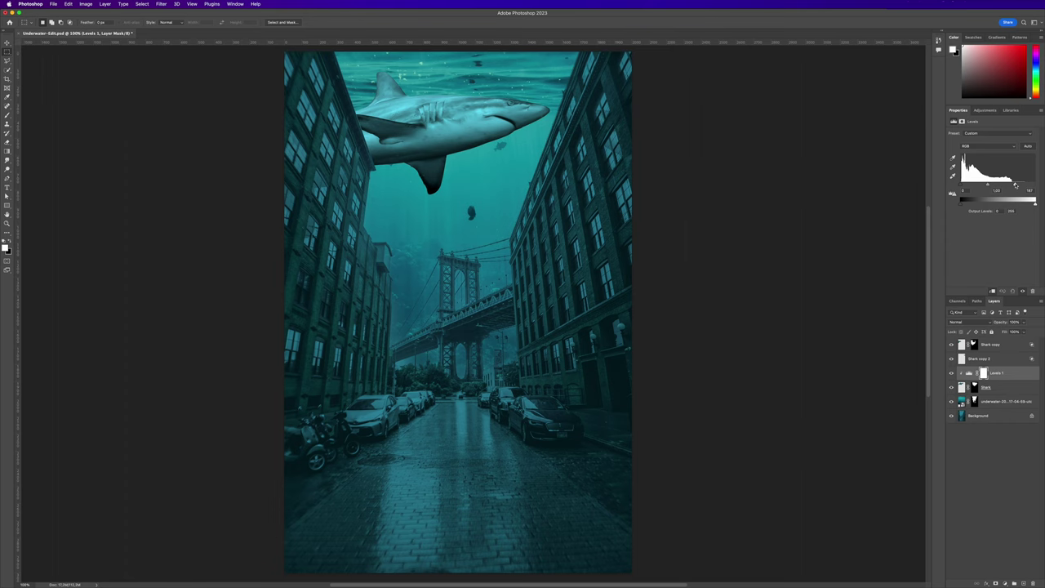
{"action": "left_click_drag", "start_coordinate": [996, 190], "coordinate": [985, 187]}
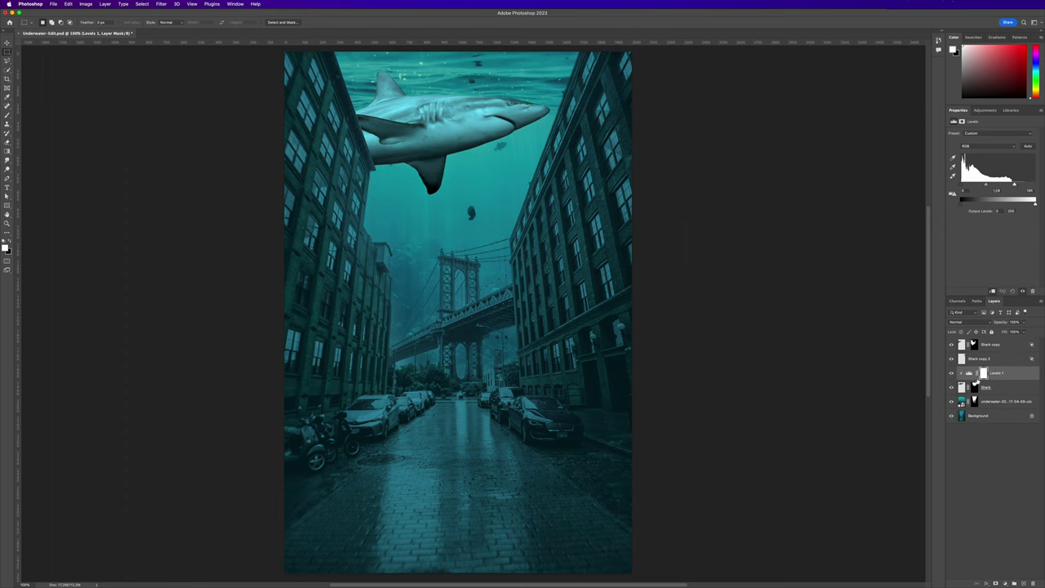
Invert the brightening Levels mask and paint highlights in white at 40% flow along the shark's back, head and dorsal fin.
{"action": "left_click", "coordinate": [983, 375]}
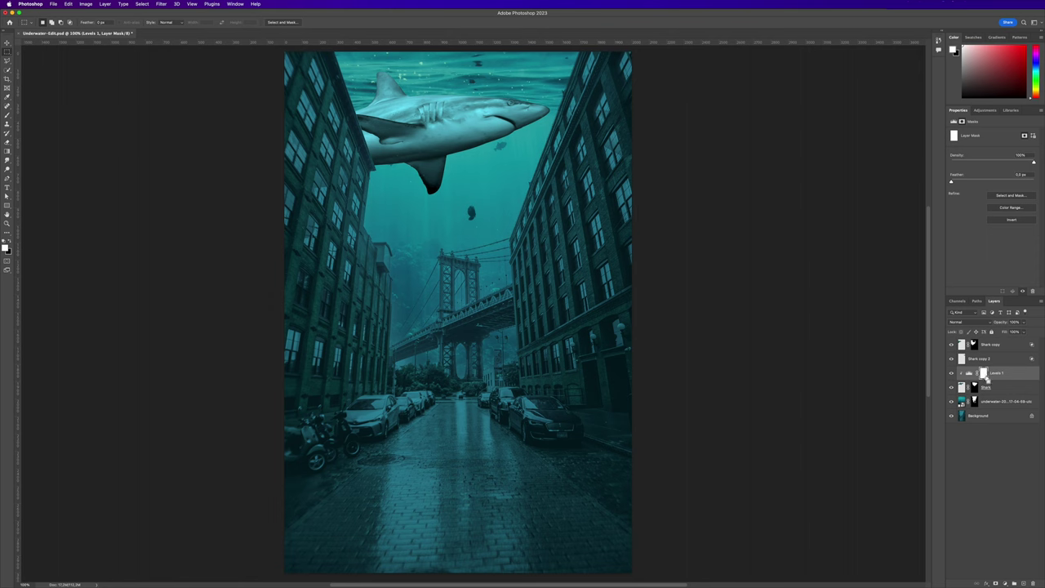
{"action": "key", "text": "super+i"}
{"action": "key", "text": "b"}
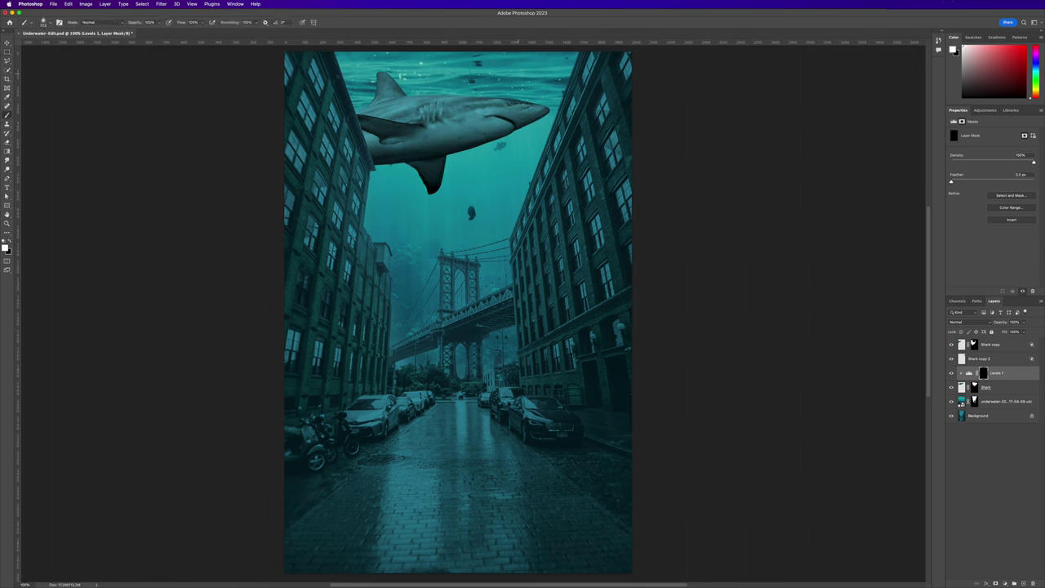
{"action": "left_click_drag", "start_coordinate": [514, 97], "coordinate": [419, 109], "text": "ctrl+alt"}
{"action": "left_click", "coordinate": [192, 22]}
{"action": "mouse_move", "coordinate": [403, 88]}
{"action": "left_mouse_down"}
{"action": "mouse_move", "coordinate": [491, 97]}
{"action": "mouse_move", "coordinate": [469, 97]}
{"action": "left_mouse_up"}
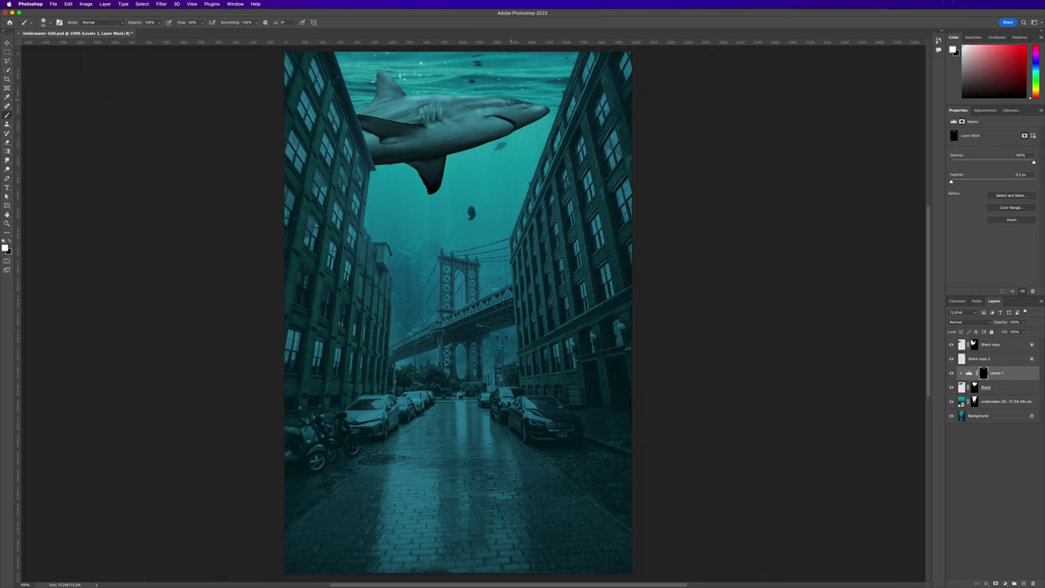
{"action": "mouse_move", "coordinate": [513, 100]}
{"action": "left_mouse_down"}
{"action": "mouse_move", "coordinate": [541, 105]}
{"action": "mouse_move", "coordinate": [394, 85]}
{"action": "left_mouse_up"}
{"action": "left_click_drag", "start_coordinate": [372, 73], "coordinate": [378, 79]}
Add a clipped, colorized Hue/Saturation adjustment with a cyan-blue hue to the shark and blend it as Linear Dodge (Add).
{"action": "left_click", "coordinate": [1005, 583]}
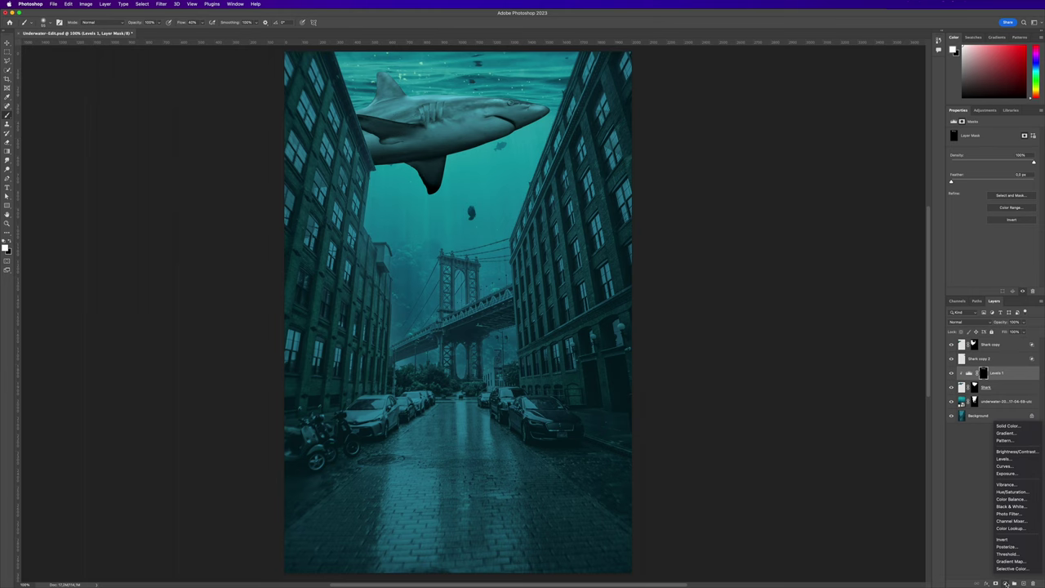
{"action": "left_click", "coordinate": [1010, 492]}
{"action": "left_click", "coordinate": [985, 195]}
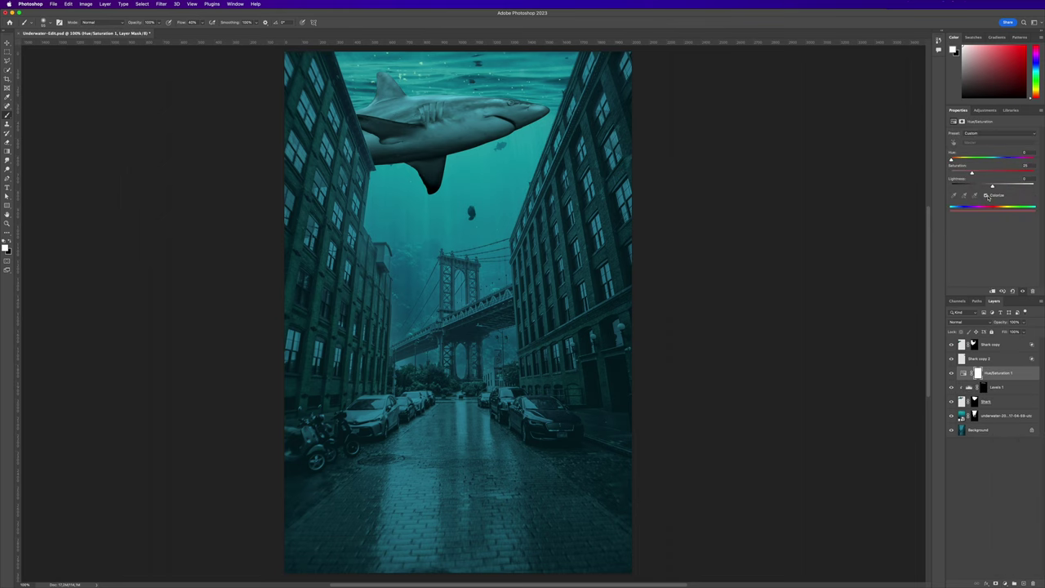
{"action": "left_click", "coordinate": [993, 291]}
{"action": "mouse_move", "coordinate": [980, 158]}
{"action": "left_mouse_down"}
{"action": "mouse_move", "coordinate": [1001, 159]}
{"action": "mouse_move", "coordinate": [991, 174]}
{"action": "left_mouse_up"}
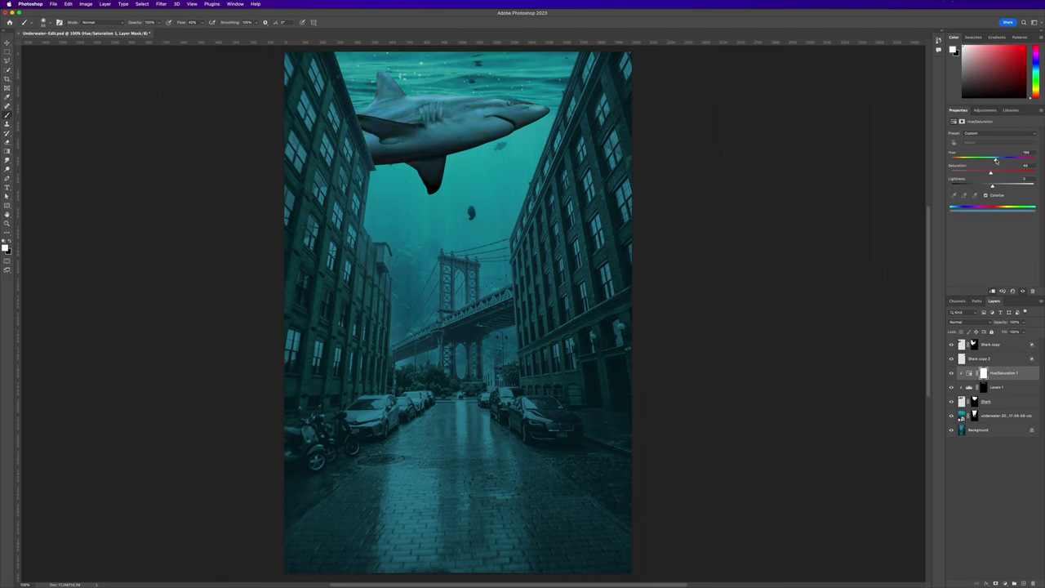
{"action": "left_click", "coordinate": [979, 323]}
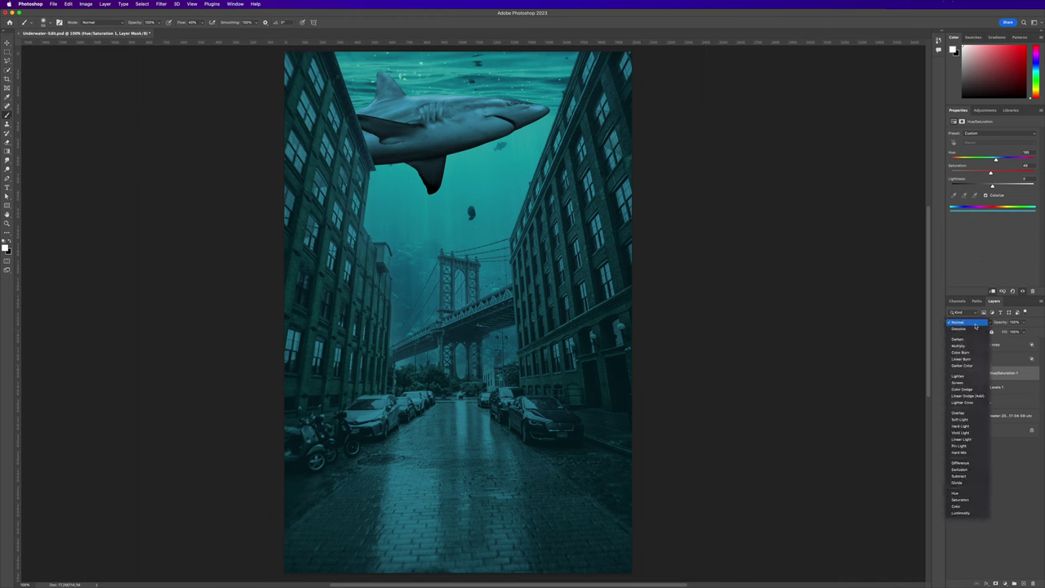
{"action": "left_click", "coordinate": [977, 396]}
Invert the Hue/Saturation mask and paint a fine bright glow along the shark's back, snout and side fin.
{"action": "left_click", "coordinate": [984, 374]}
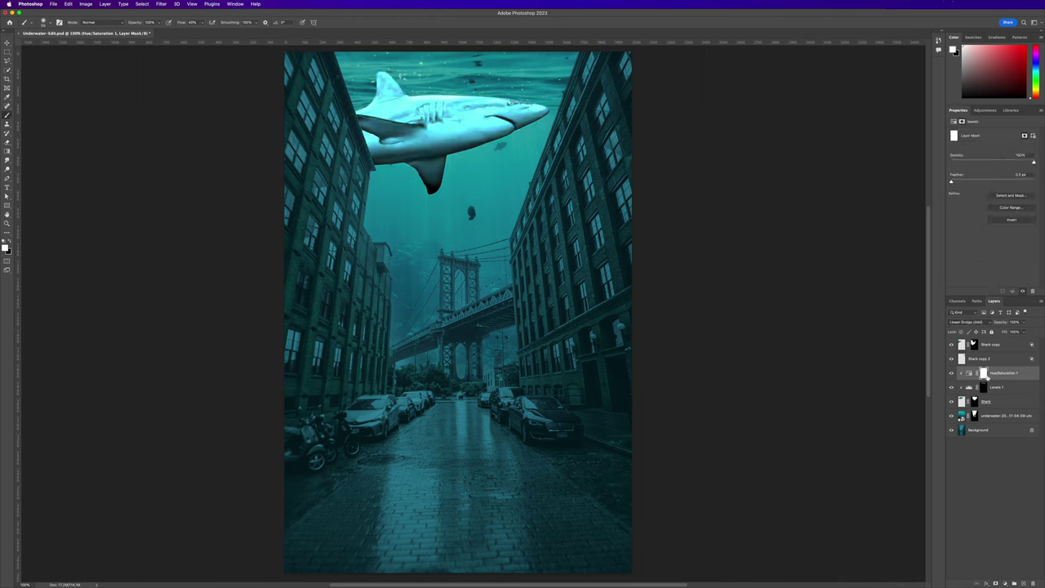
{"action": "key", "text": "super+i"}
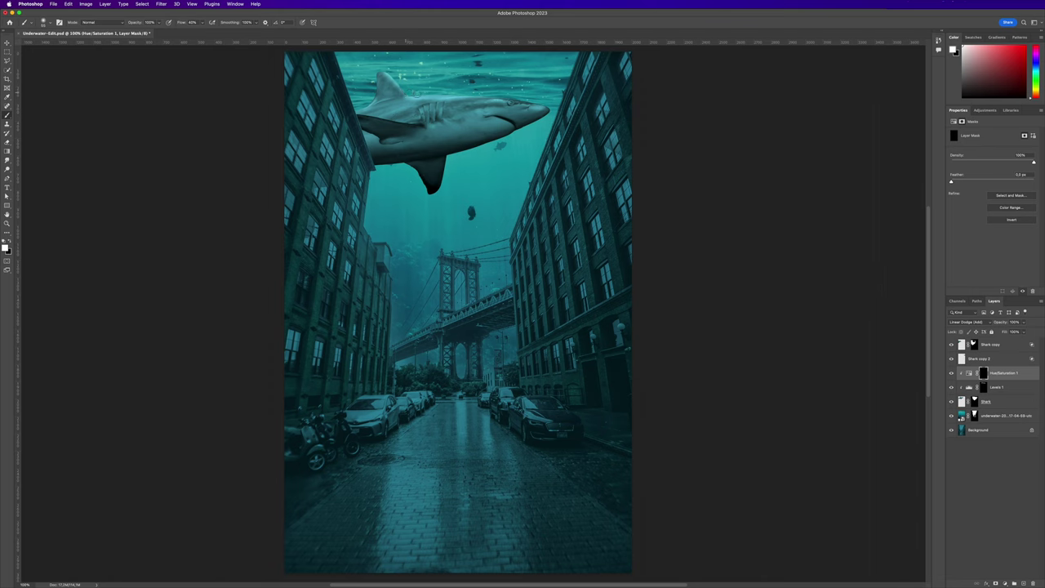
{"action": "left_click_drag", "start_coordinate": [416, 93], "coordinate": [497, 98]}
{"action": "mouse_move", "coordinate": [535, 101]}
{"action": "left_mouse_down"}
{"action": "mouse_move", "coordinate": [516, 97]}
{"action": "mouse_move", "coordinate": [544, 104]}
{"action": "left_mouse_up"}
{"action": "left_click_drag", "start_coordinate": [481, 95], "coordinate": [489, 95]}
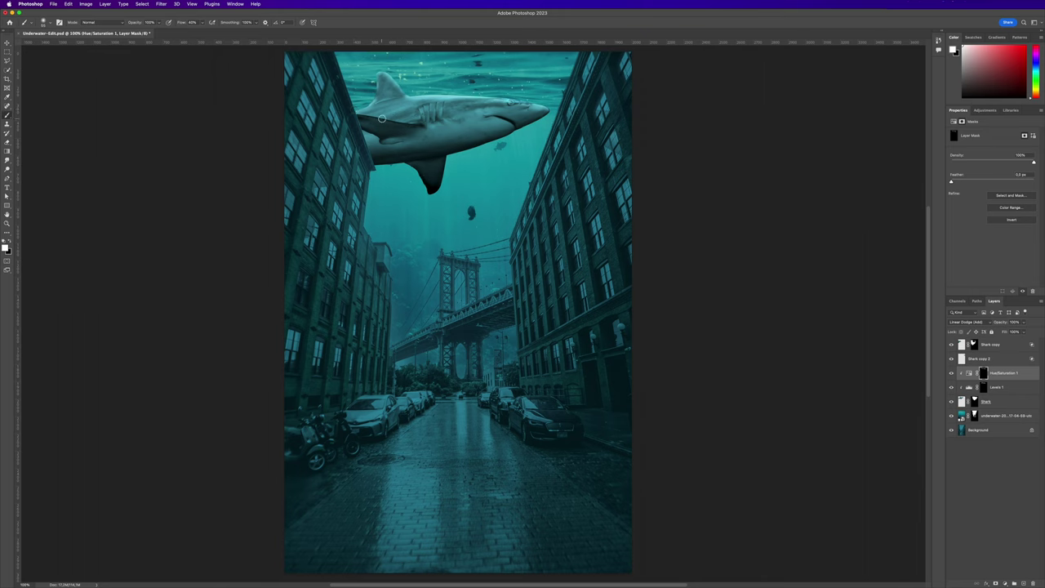
{"action": "left_click_drag", "start_coordinate": [379, 119], "coordinate": [364, 119], "text": "ctrl+alt"}
{"action": "left_click_drag", "start_coordinate": [407, 126], "coordinate": [411, 127], "text": "ctrl+alt"}
Add a second Levels adjustment clipped to the shark and raise its black input to deepen the shadows.
{"action": "left_click", "coordinate": [1003, 583]}
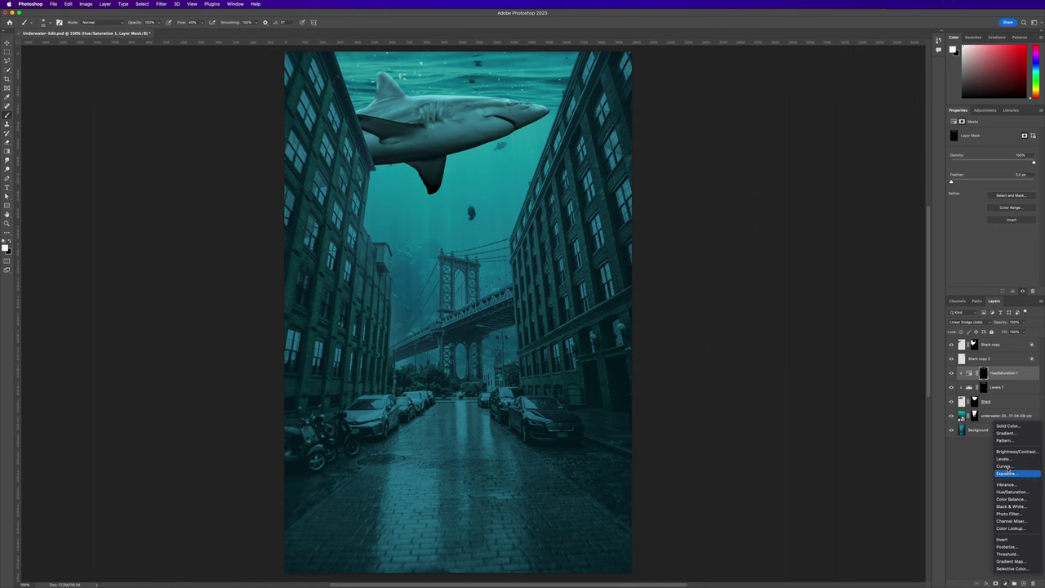
{"action": "left_click", "coordinate": [978, 321]}
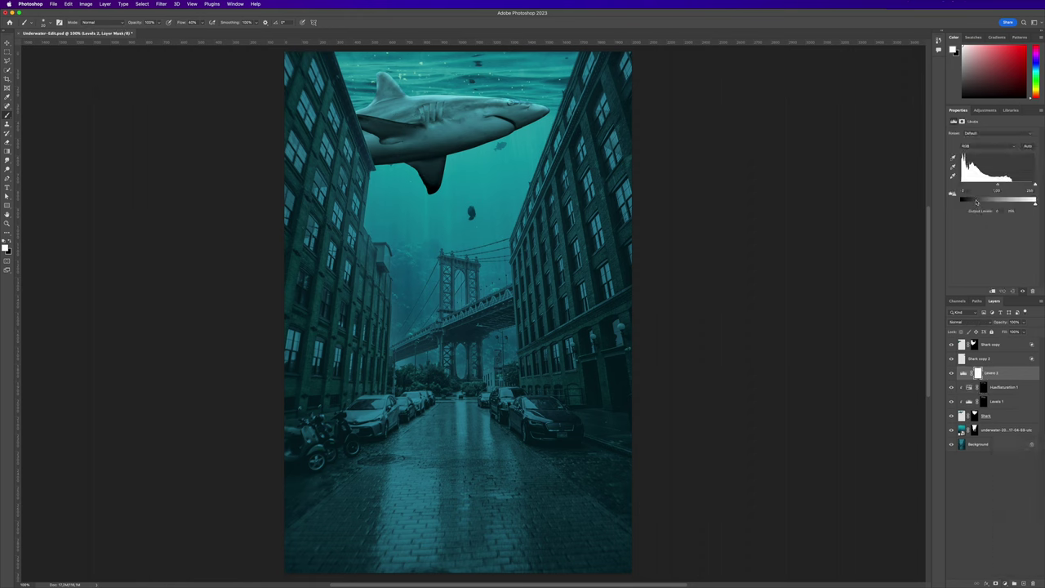
{"action": "left_click", "coordinate": [993, 292]}
{"action": "left_click_drag", "start_coordinate": [963, 186], "coordinate": [976, 187]}
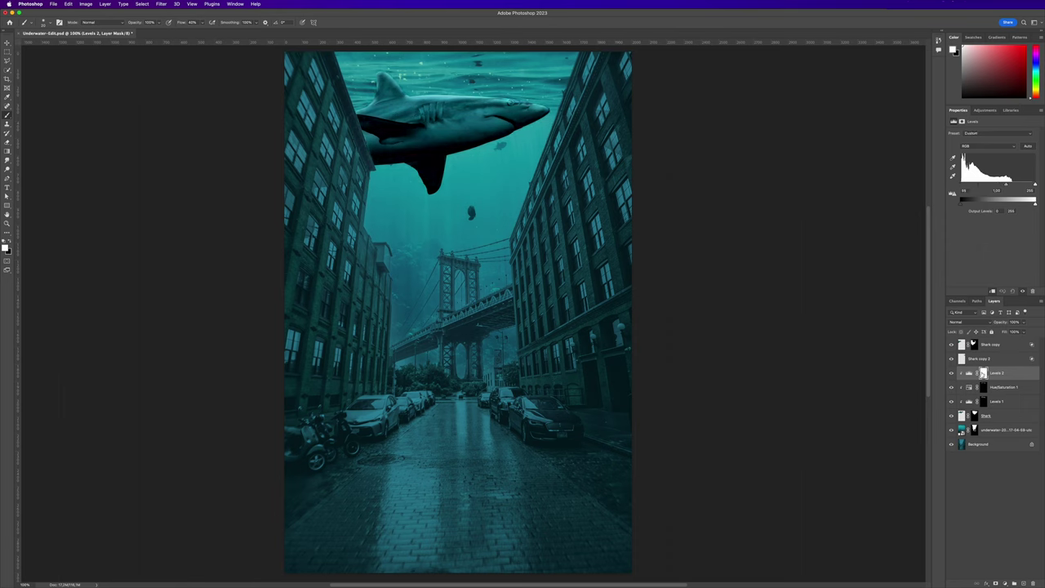
Invert the darkening Levels mask and paint shadows onto the shark's belly, tail end and side fin.
{"action": "left_click", "coordinate": [984, 373]}
{"action": "key", "text": "super+i"}
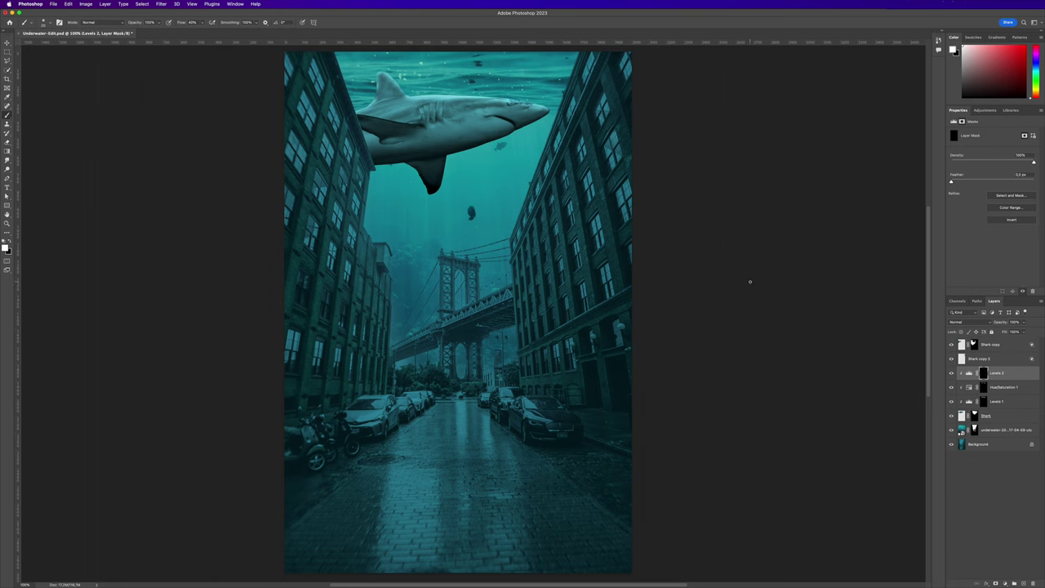
{"action": "mouse_move", "coordinate": [409, 152]}
{"action": "left_mouse_down"}
{"action": "mouse_move", "coordinate": [425, 152]}
{"action": "mouse_move", "coordinate": [368, 161]}
{"action": "left_mouse_up"}
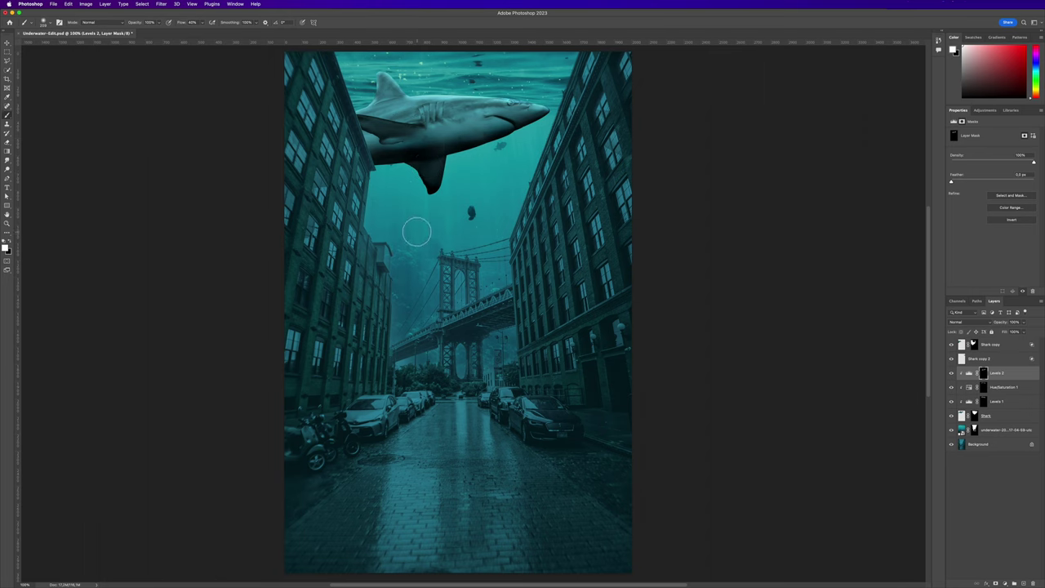
{"action": "left_click_drag", "start_coordinate": [402, 143], "coordinate": [360, 119]}
Add an unclipped third Levels adjustment above the shark's adjustments and raise the black input to darken the scene.
{"action": "left_click", "coordinate": [1005, 583]}
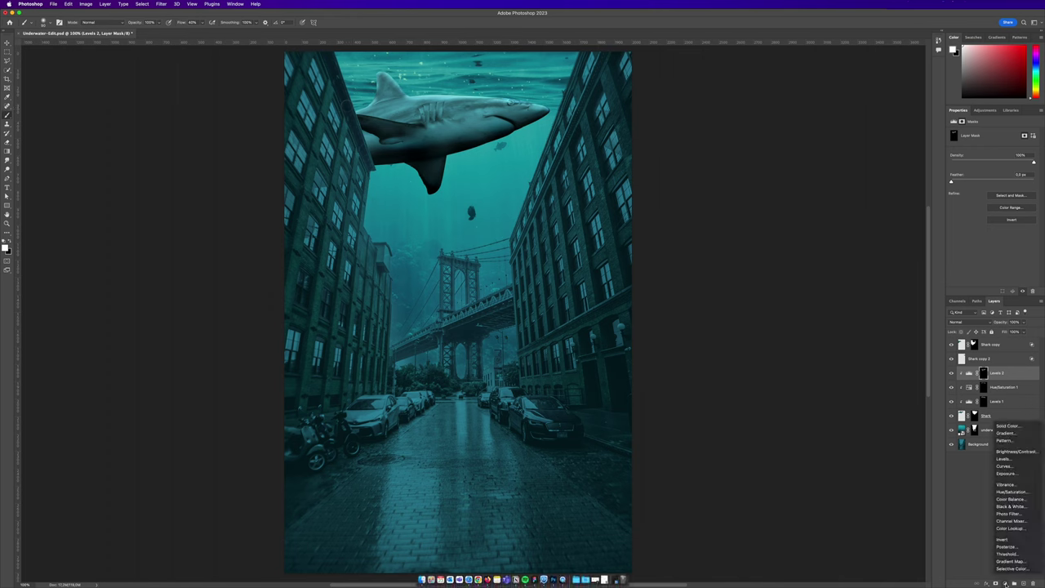
{"action": "left_click", "coordinate": [1004, 459]}
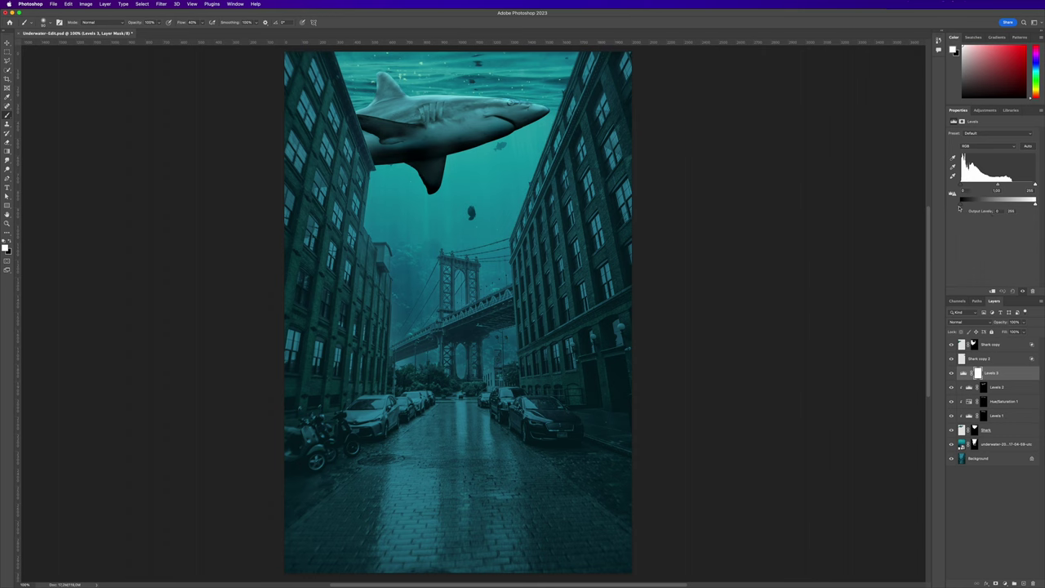
{"action": "mouse_move", "coordinate": [961, 203]}
{"action": "left_mouse_down"}
{"action": "mouse_move", "coordinate": [1009, 204]}
{"action": "mouse_move", "coordinate": [969, 186]}
{"action": "left_mouse_up"}
Invert the third Levels mask and paint a soft shadow at 30% flow on the left building beside the shark.
{"action": "left_click", "coordinate": [978, 374]}
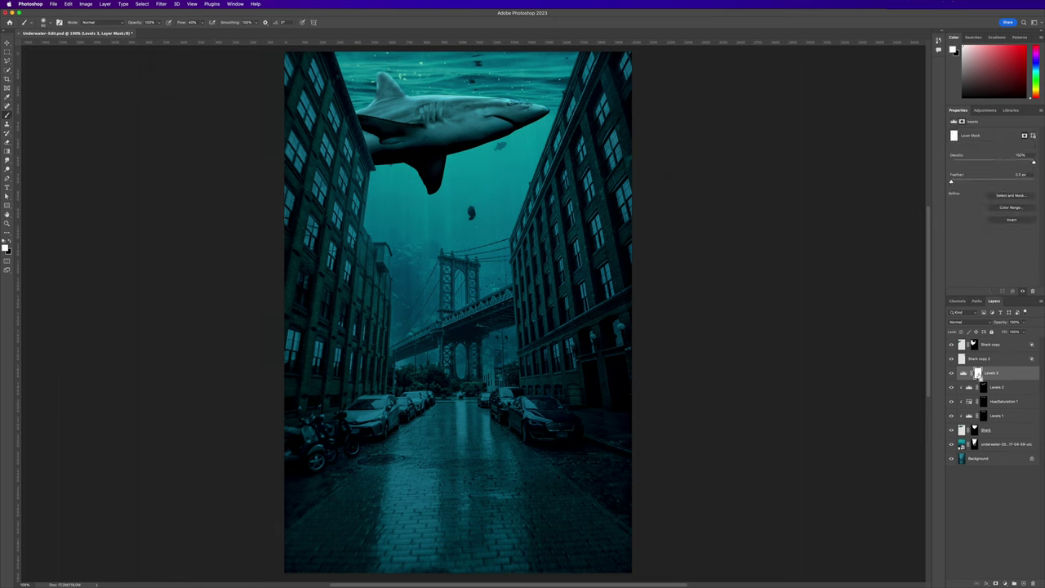
{"action": "key", "text": "ctrl+i"}
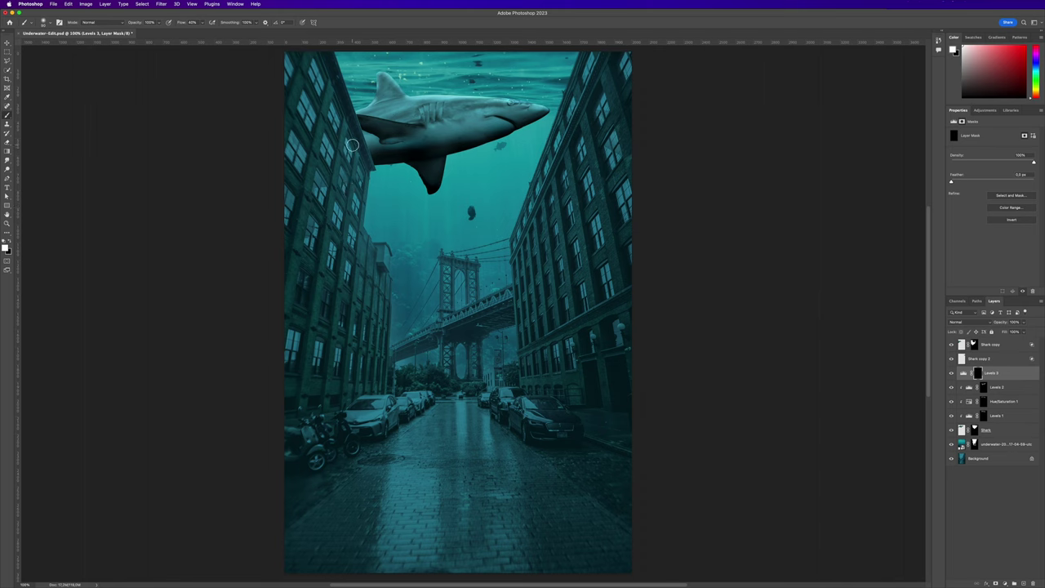
{"action": "left_click_drag", "start_coordinate": [353, 146], "coordinate": [366, 147], "text": "ctrl+alt"}
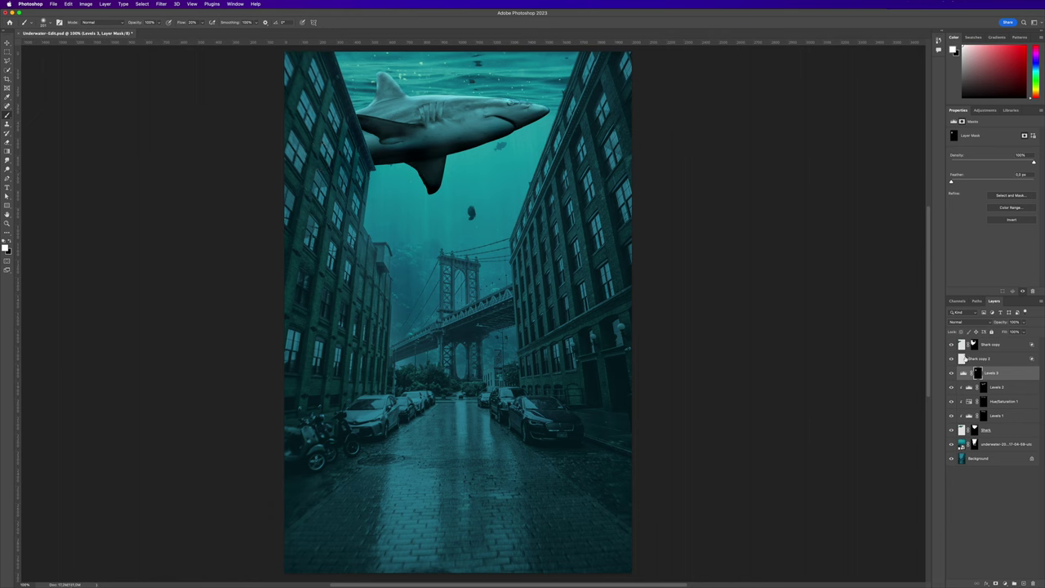
Add an empty layer above the Shark copy layer and paint soft black shading over the street foreground with a large brush.
{"action": "left_click", "coordinate": [1000, 346]}
{"action": "left_click", "coordinate": [1005, 583]}
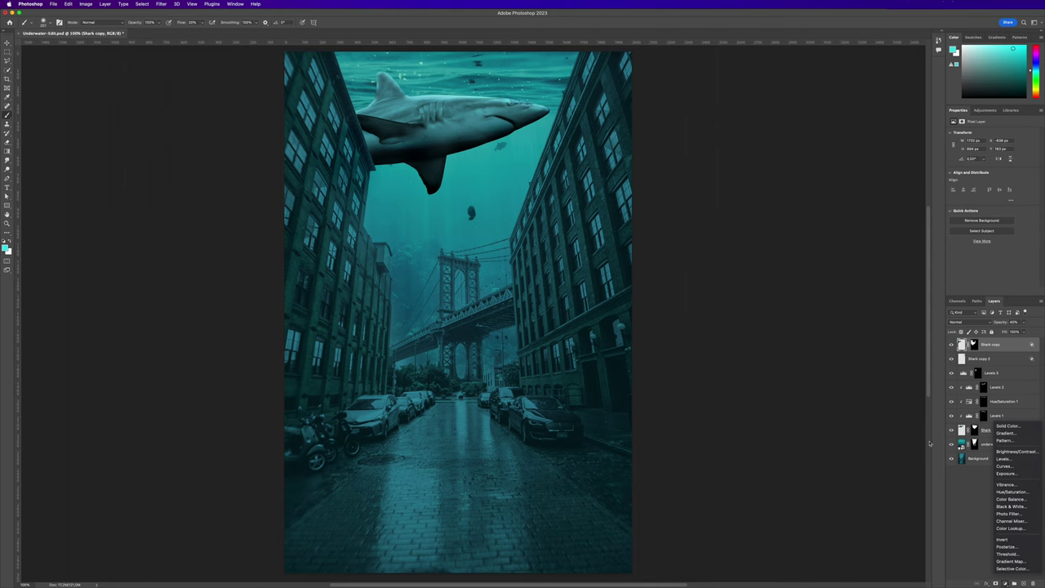
{"action": "left_click", "coordinate": [963, 522]}
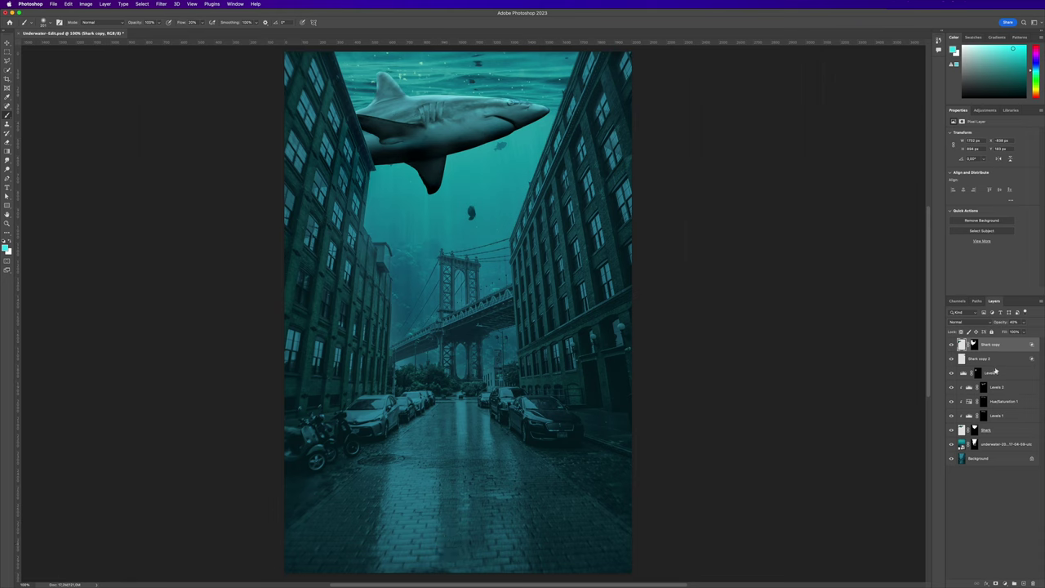
{"action": "key", "text": "super+shift+alt+n"}
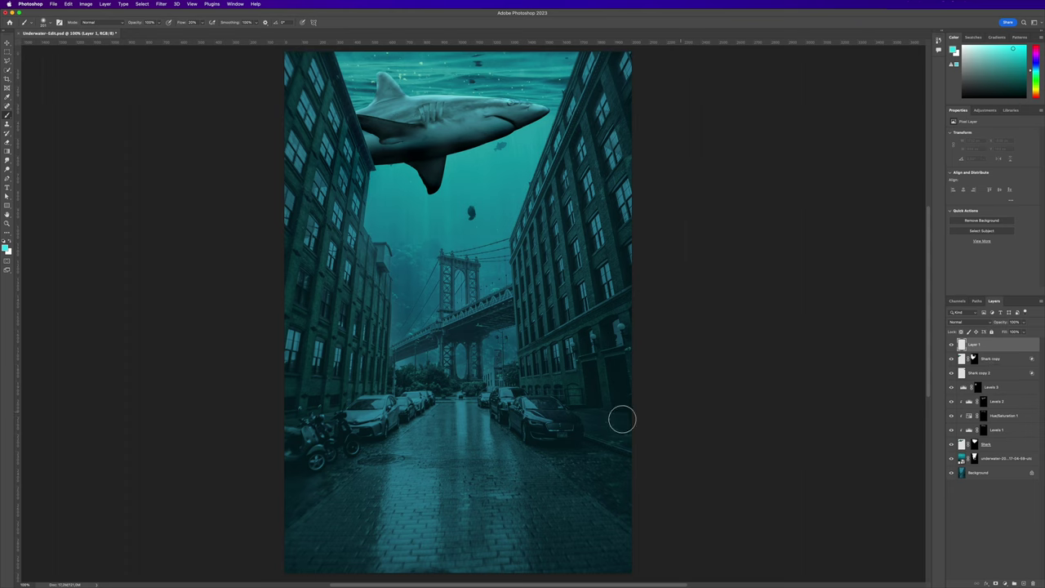
{"action": "key", "text": "d"}
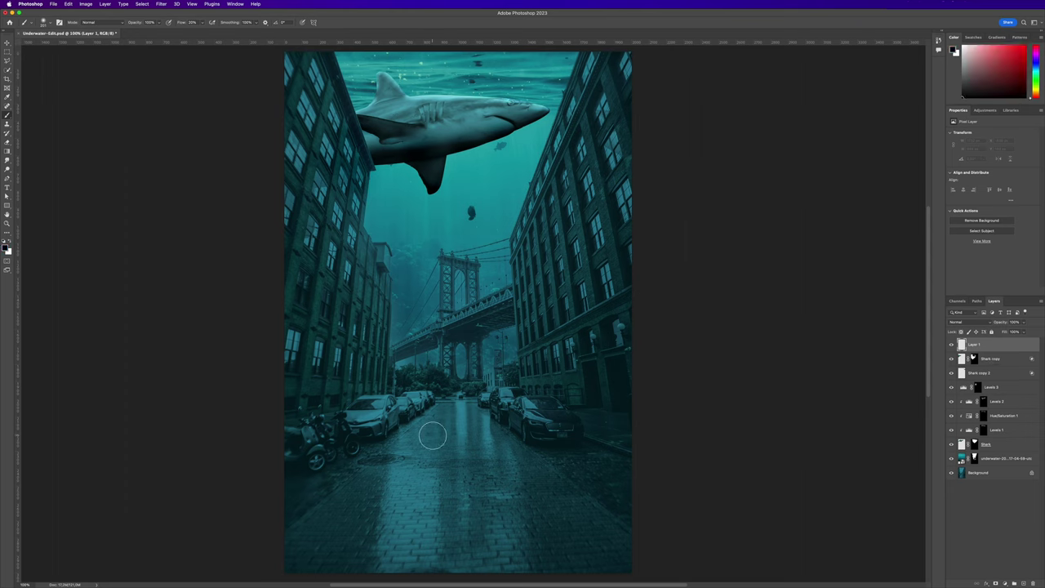
{"action": "left_click_drag", "start_coordinate": [441, 469], "coordinate": [608, 476]}
{"action": "left_click", "coordinate": [465, 526]}
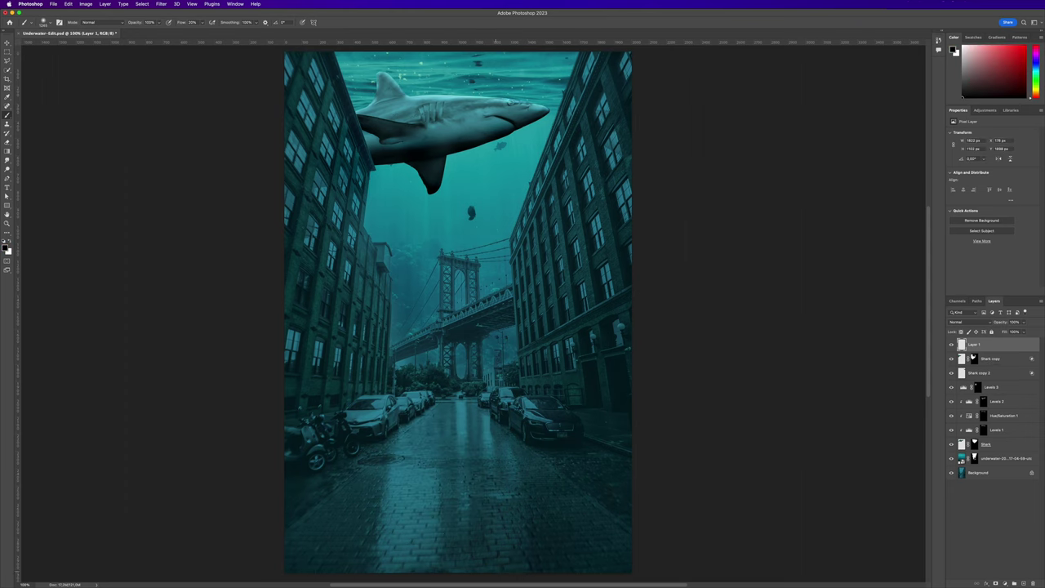
{"action": "mouse_move", "coordinate": [495, 570]}
{"action": "left_mouse_down"}
{"action": "mouse_move", "coordinate": [410, 538]}
{"action": "mouse_move", "coordinate": [318, 563]}
{"action": "mouse_move", "coordinate": [73, 577]}
{"action": "mouse_move", "coordinate": [636, 574]}
{"action": "left_mouse_up"}
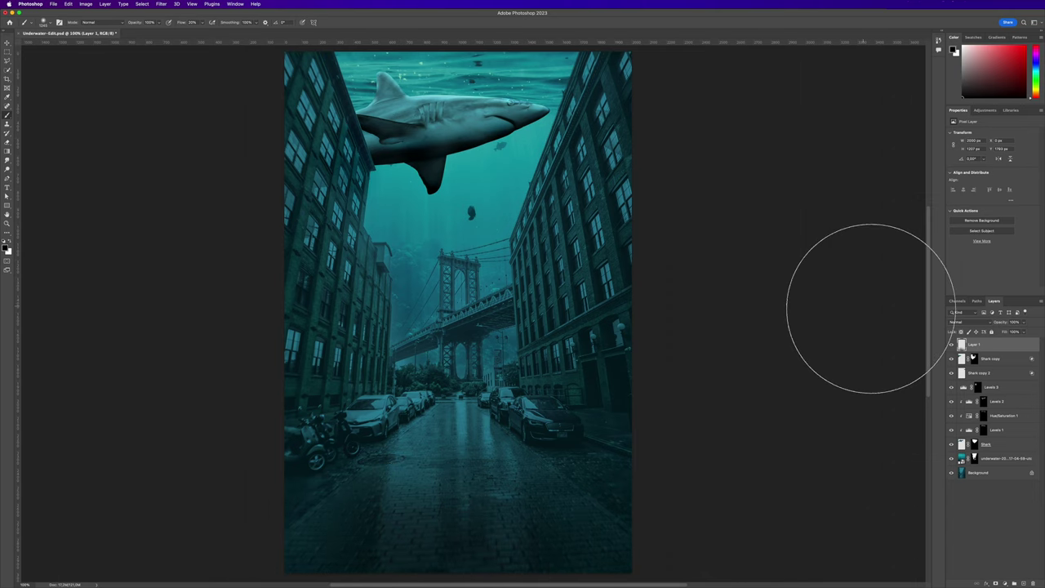
Add a fourth Levels adjustment above the painted shading layer and raise its black input to darken the whole scene.
{"action": "left_click", "coordinate": [1005, 582]}
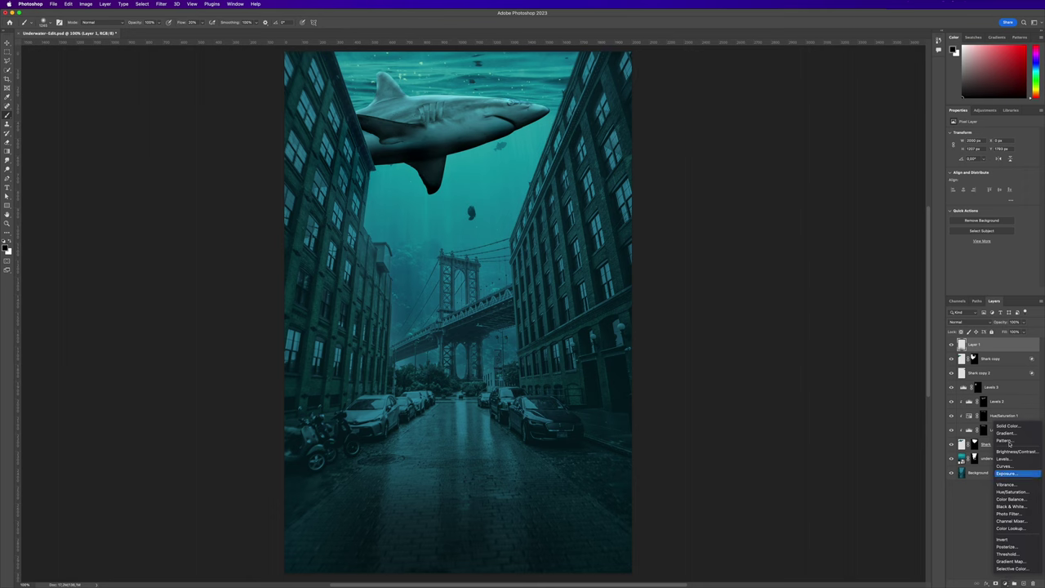
{"action": "left_click", "coordinate": [1006, 459]}
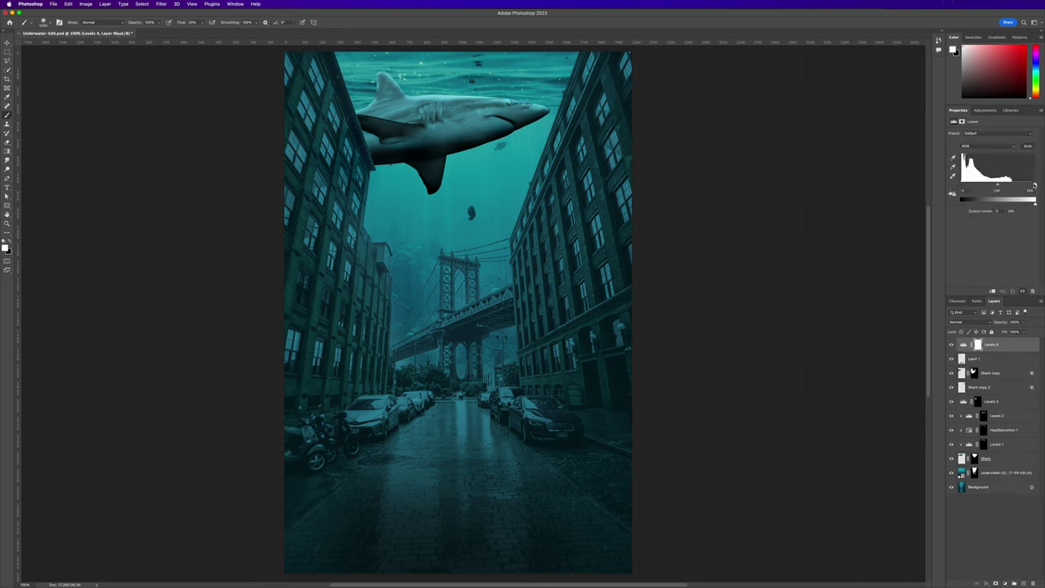
{"action": "left_click_drag", "start_coordinate": [1035, 184], "coordinate": [1036, 185]}
{"action": "left_click_drag", "start_coordinate": [962, 187], "coordinate": [971, 187]}
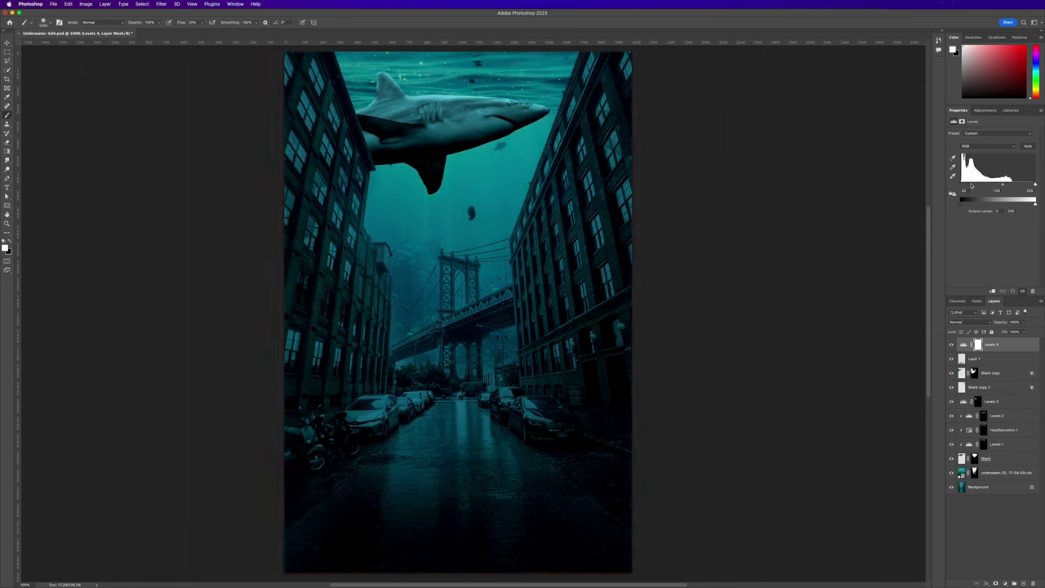
Invert the fourth Levels mask and paint the darkening back in along the street foreground and the image's outer edges.
{"action": "left_click", "coordinate": [978, 344]}
{"action": "key", "text": "ctrl+i"}
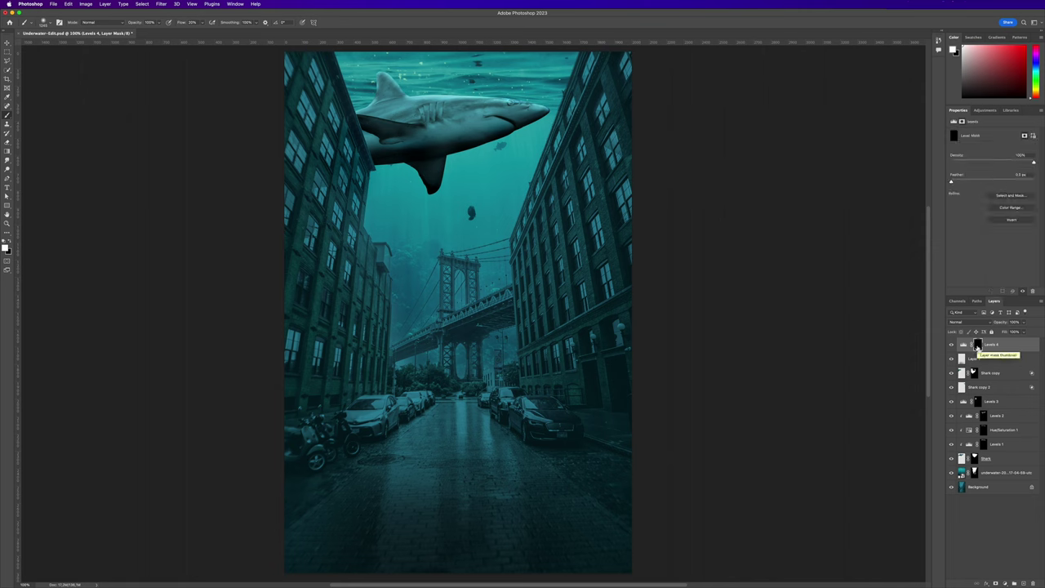
{"action": "key", "text": "super+minus"}
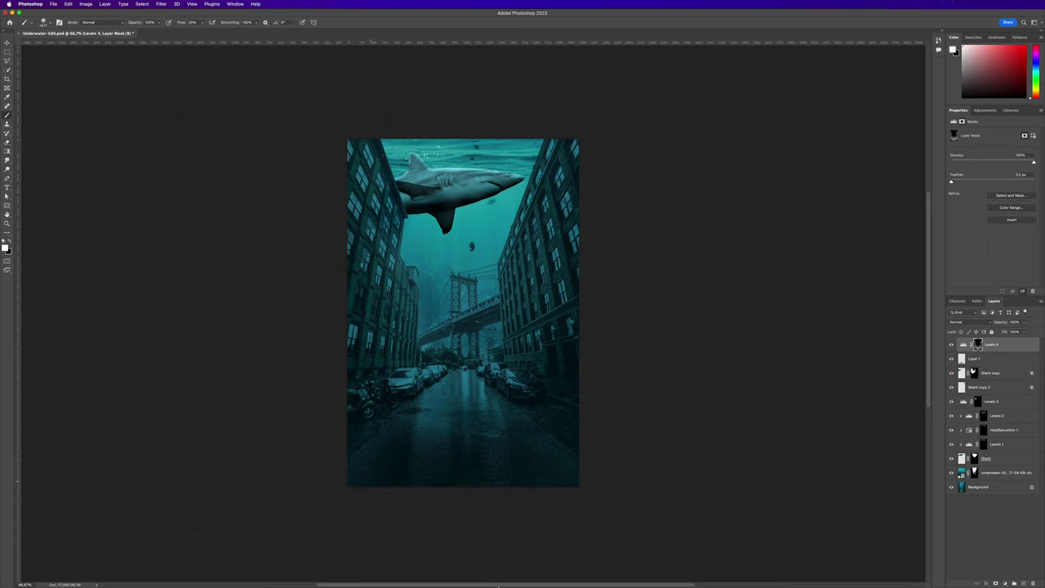
{"action": "key", "text": "super+1"}
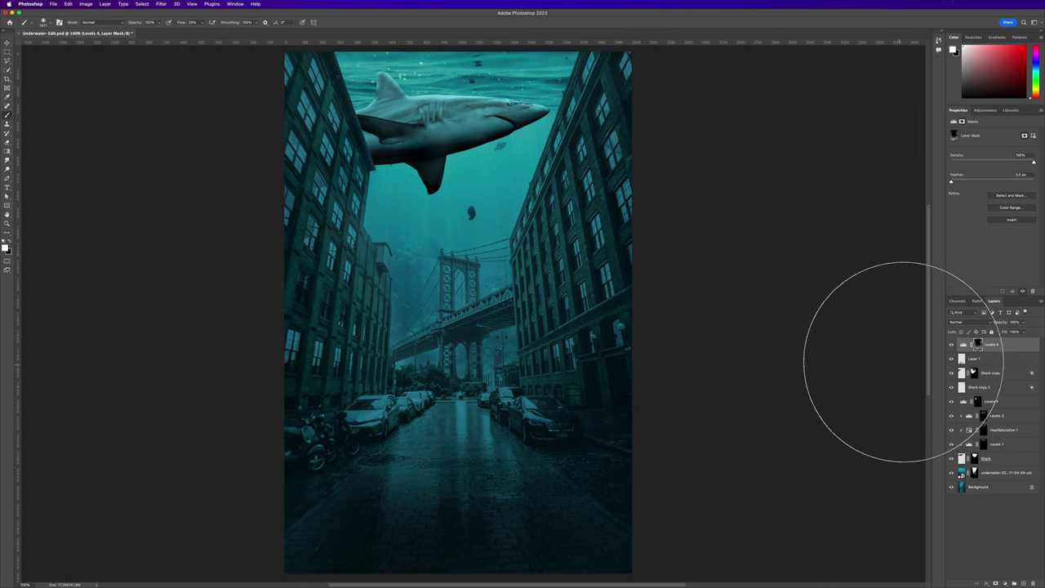
Add a colorized Hue/Saturation adjustment at the top of the stack with hue 182, stronger saturation and lightness +4 for a teal tint.
{"action": "left_click", "coordinate": [1004, 583]}
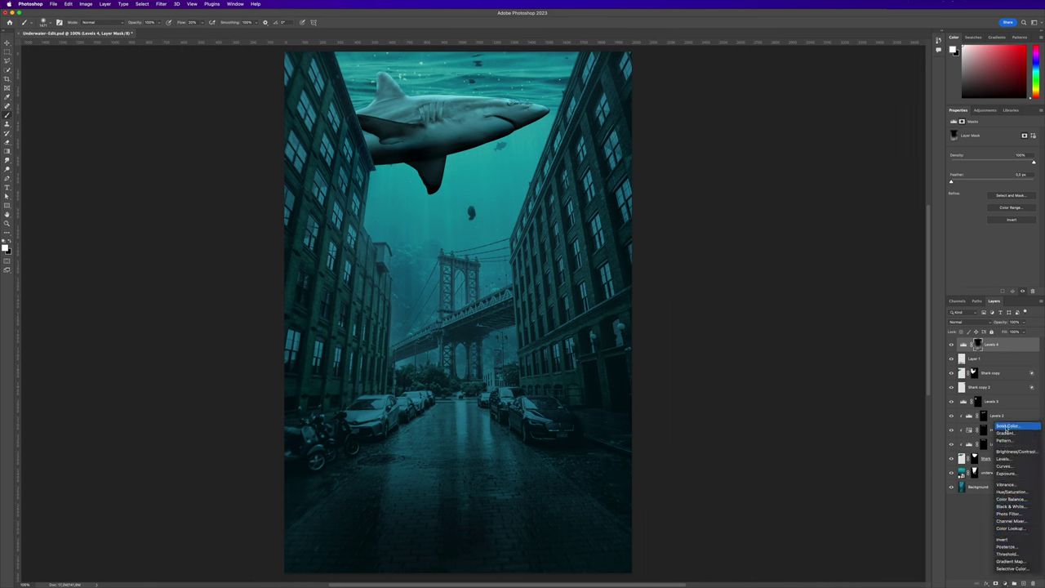
{"action": "left_click", "coordinate": [1011, 493]}
{"action": "left_click", "coordinate": [985, 196]}
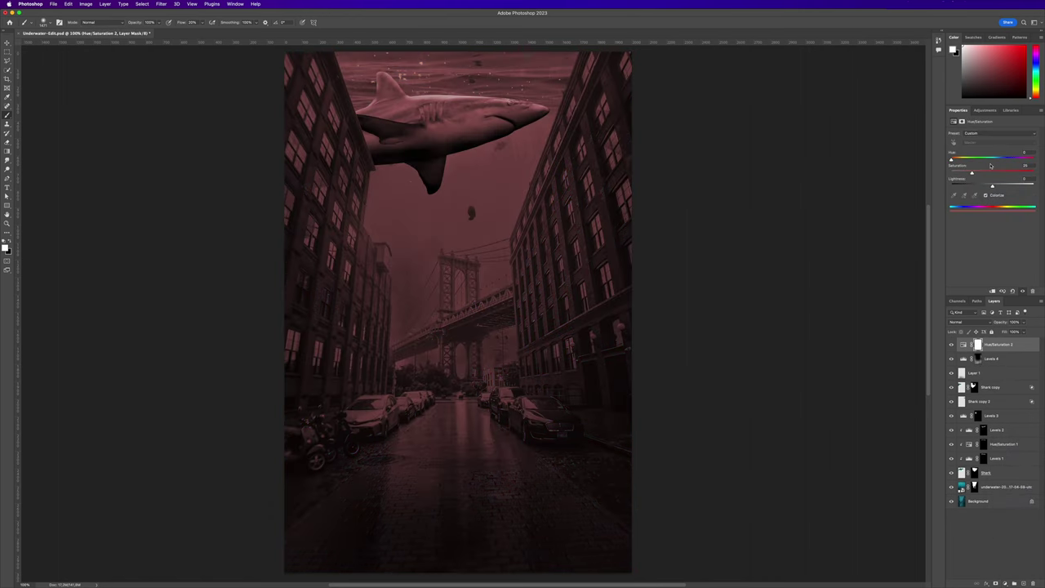
{"action": "left_click", "coordinate": [991, 159]}
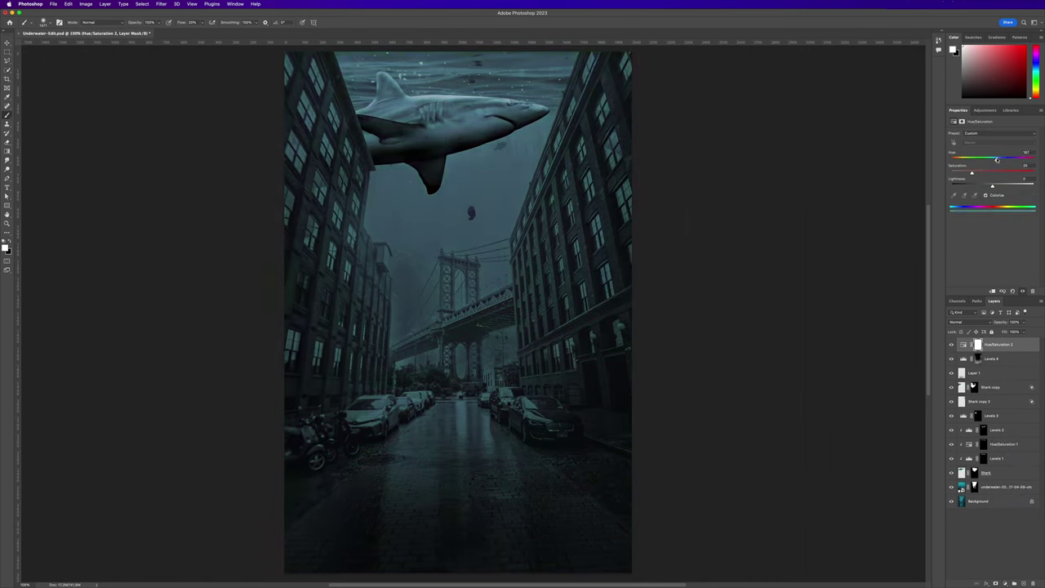
{"action": "left_click_drag", "start_coordinate": [996, 160], "coordinate": [998, 173]}
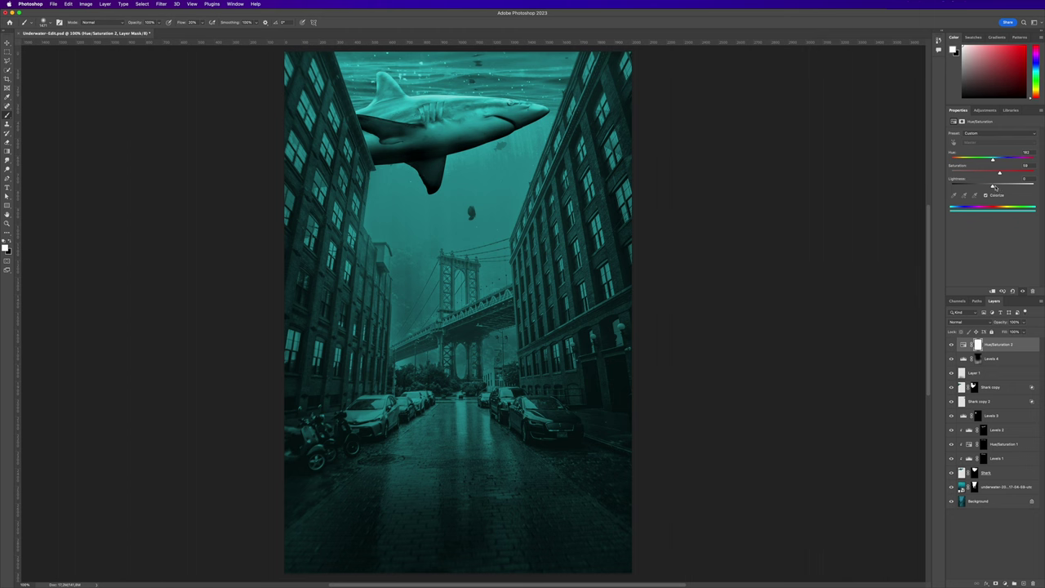
{"action": "left_click_drag", "start_coordinate": [993, 186], "coordinate": [994, 187]}
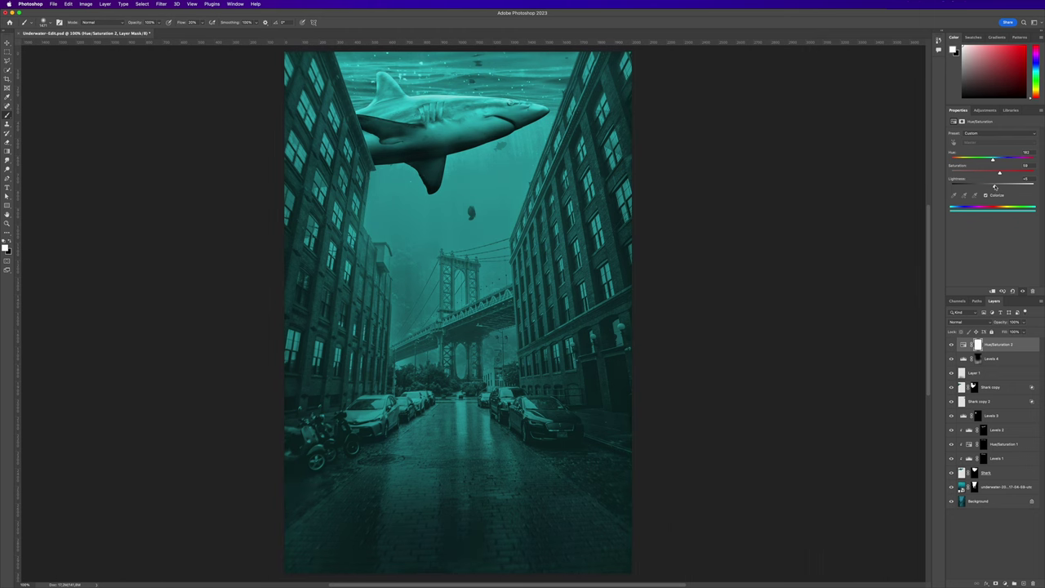
Set the teal Hue/Saturation adjustment to Linear Dodge (Add) and reduce its saturation to 40 and its lightness to +1.
{"action": "left_click", "coordinate": [971, 321]}
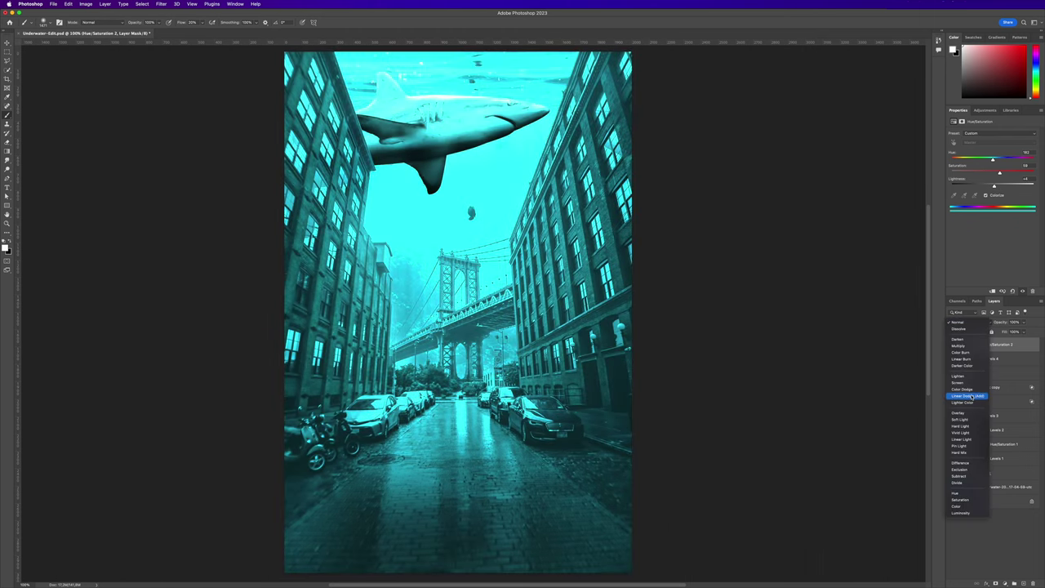
{"action": "left_click", "coordinate": [972, 396]}
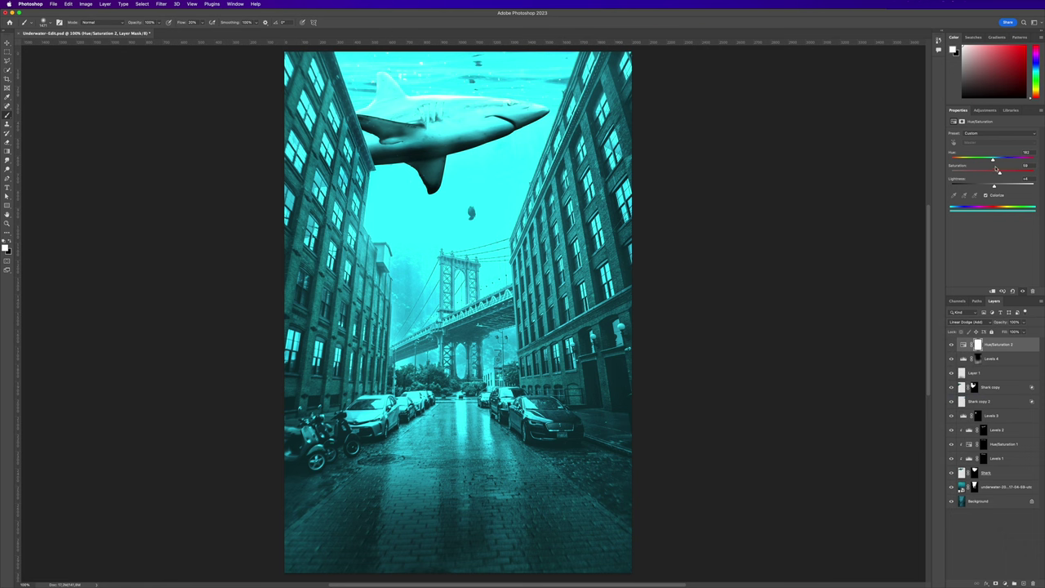
{"action": "left_click_drag", "start_coordinate": [994, 187], "coordinate": [993, 187]}
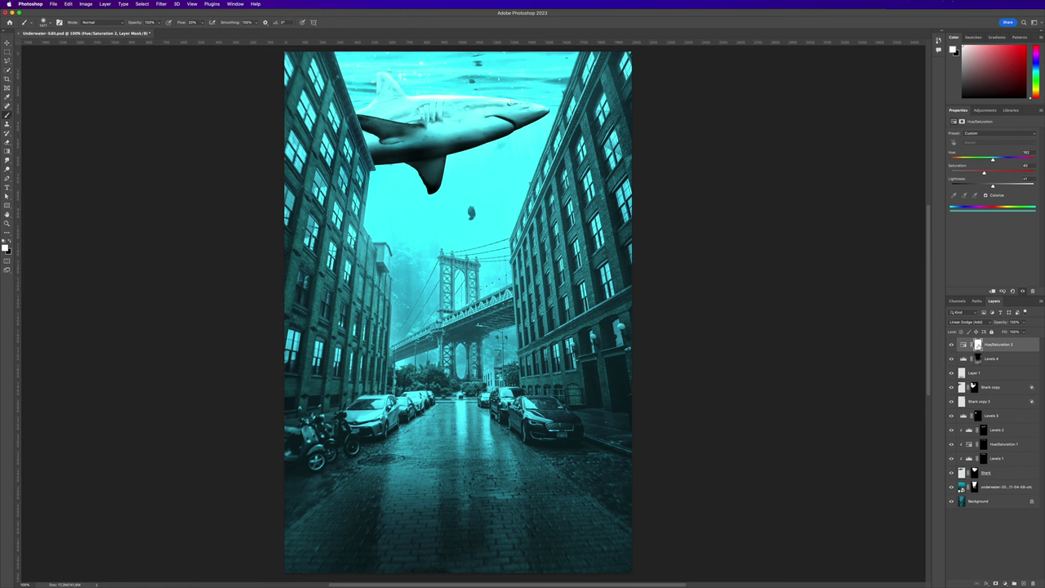
Invert the teal Hue/Saturation mask and paint soft highlights across the water surface above the shark.
{"action": "left_click", "coordinate": [979, 346]}
{"action": "key", "text": "super+i"}
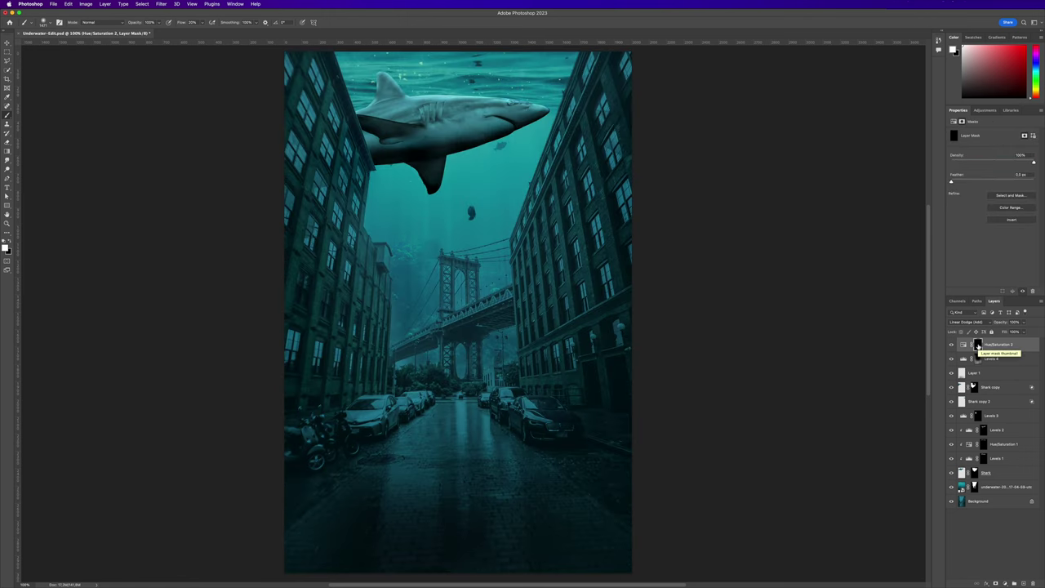
{"action": "left_click_drag", "start_coordinate": [484, 107], "coordinate": [340, 106]}
{"action": "mouse_move", "coordinate": [507, 69]}
{"action": "left_mouse_down"}
{"action": "mouse_move", "coordinate": [343, 80]}
{"action": "mouse_move", "coordinate": [482, 89]}
{"action": "mouse_move", "coordinate": [539, 82]}
{"action": "mouse_move", "coordinate": [359, 73]}
{"action": "left_mouse_up"}
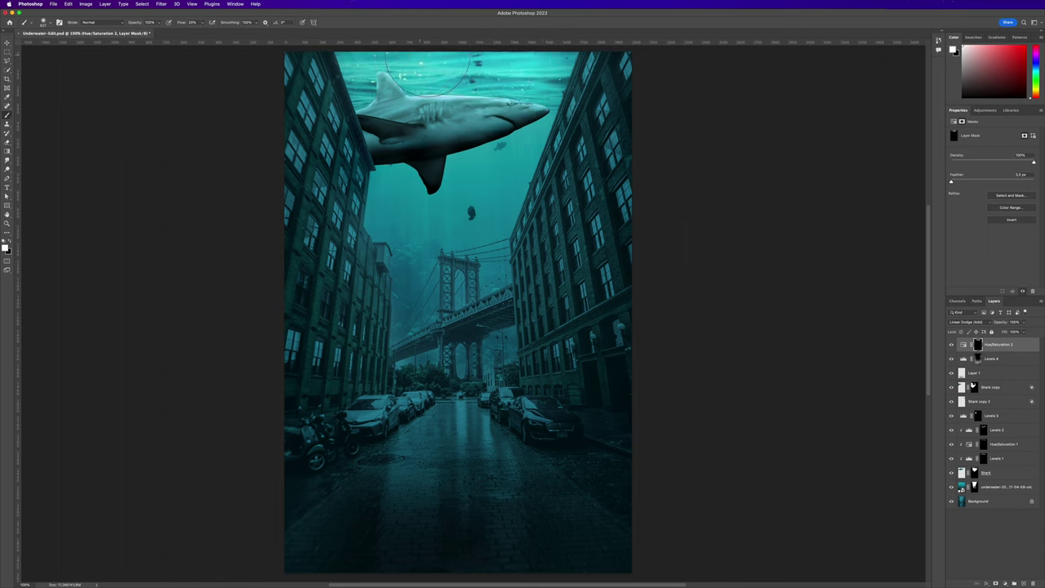
{"action": "left_click_drag", "start_coordinate": [420, 54], "coordinate": [451, 59]}
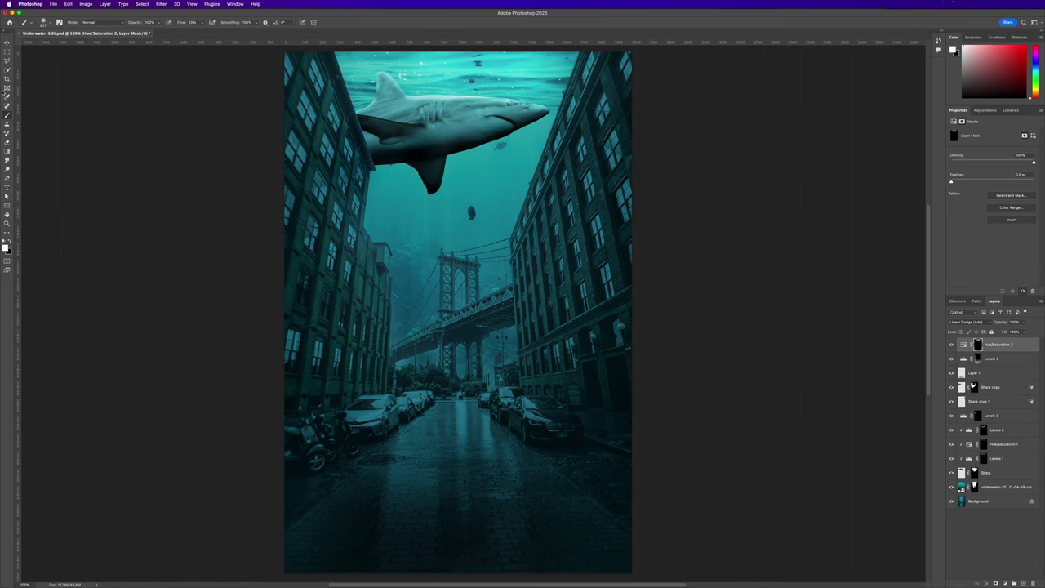
Switch to the Rectangular Marquee tool.
{"action": "left_click", "coordinate": [7, 52]}
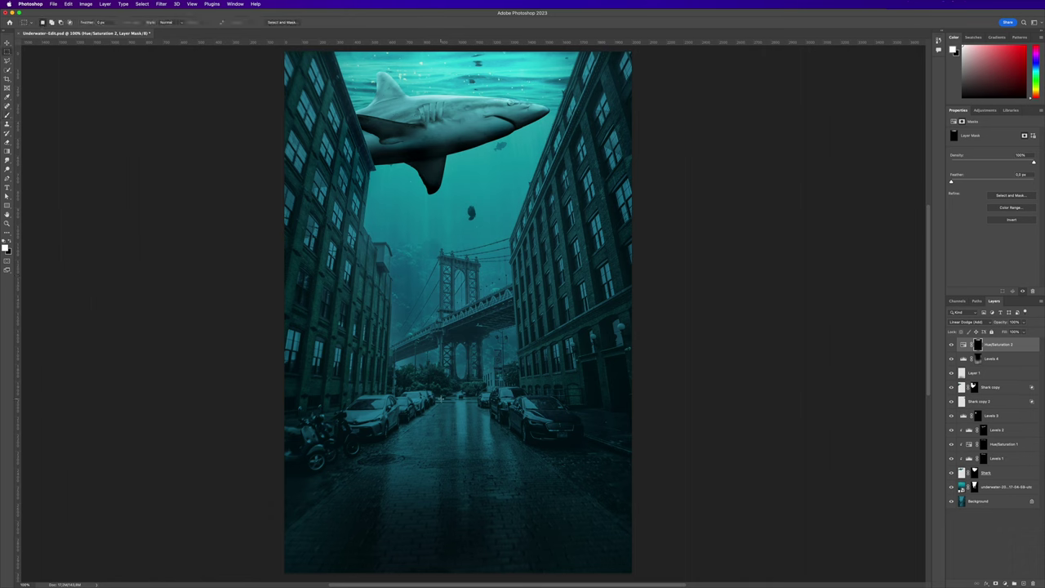